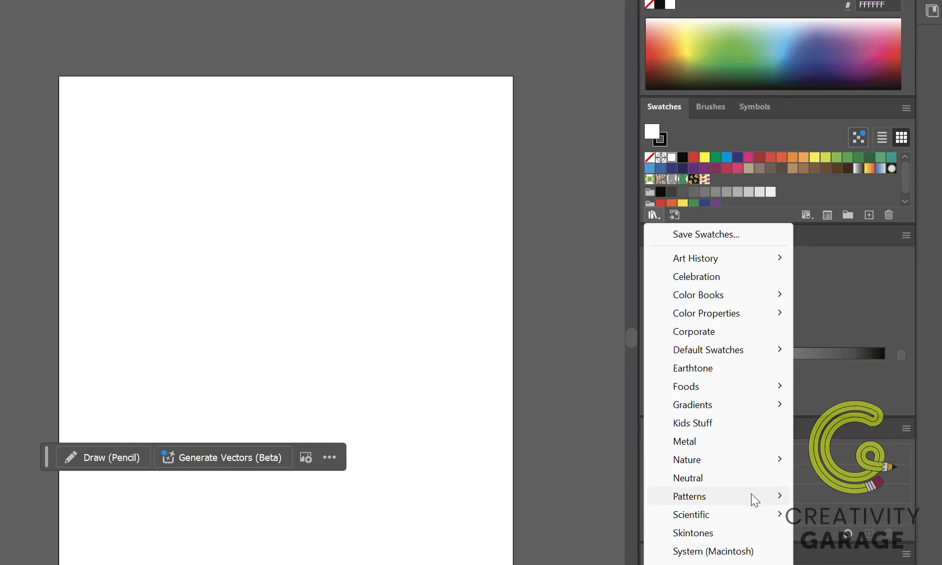
- Open the Nature_Animal Skins pattern swatch library and place it over the upper part of the artboard
mouse_move(750, 498)
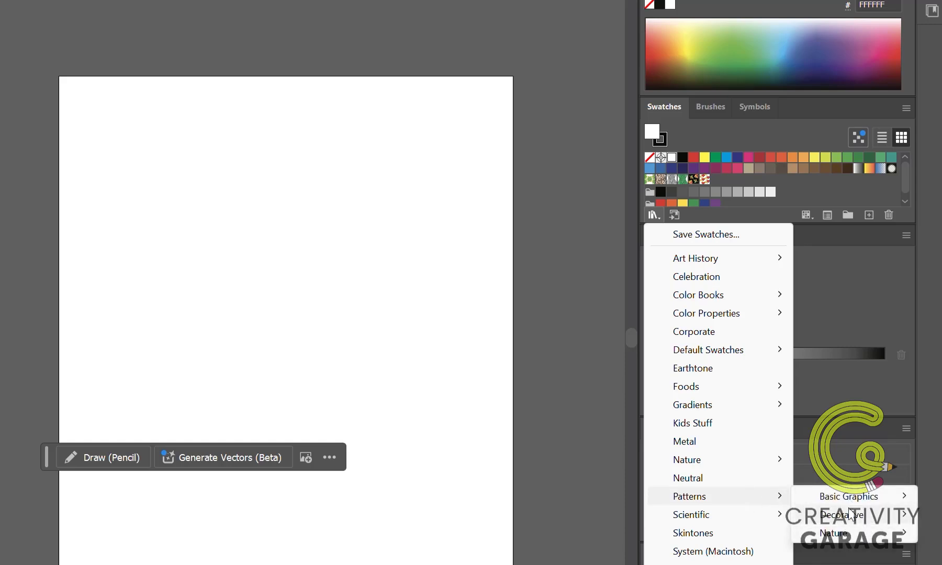
mouse_move(848, 539)
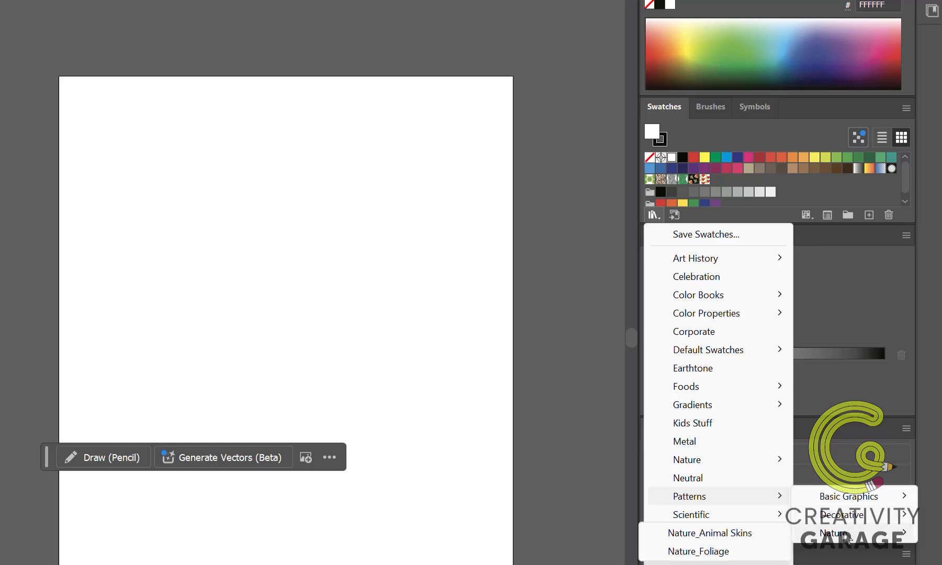
mouse_move(820, 503)
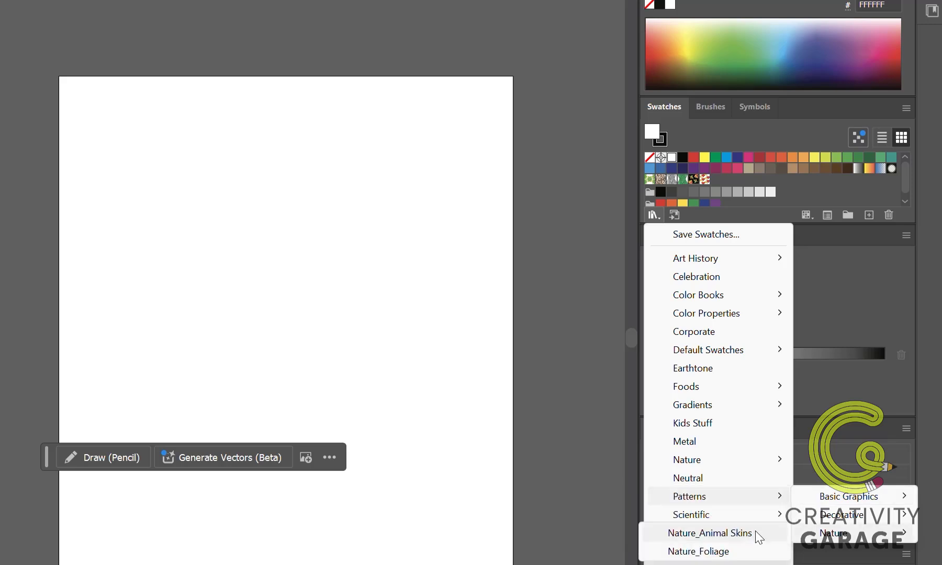
click(753, 531)
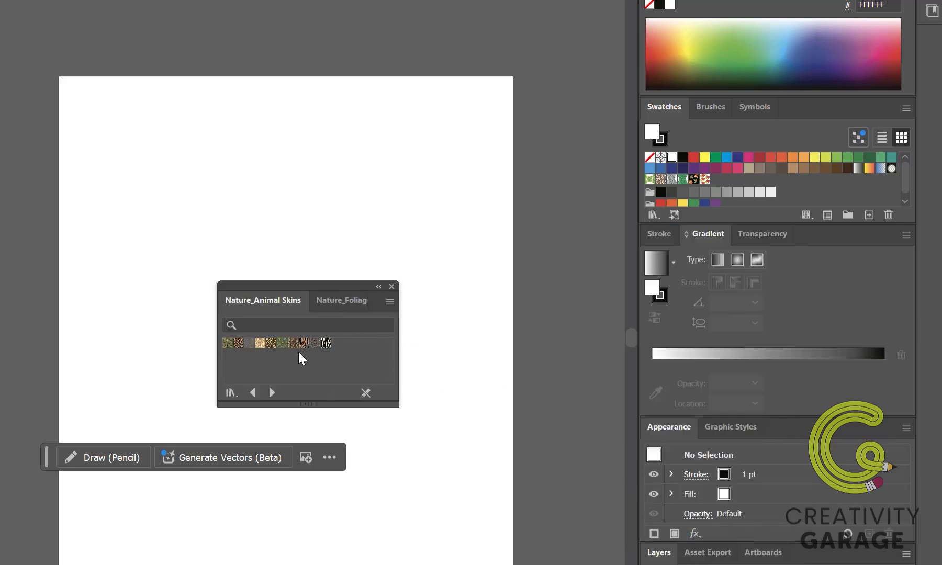
drag(293, 283, 422, 54)
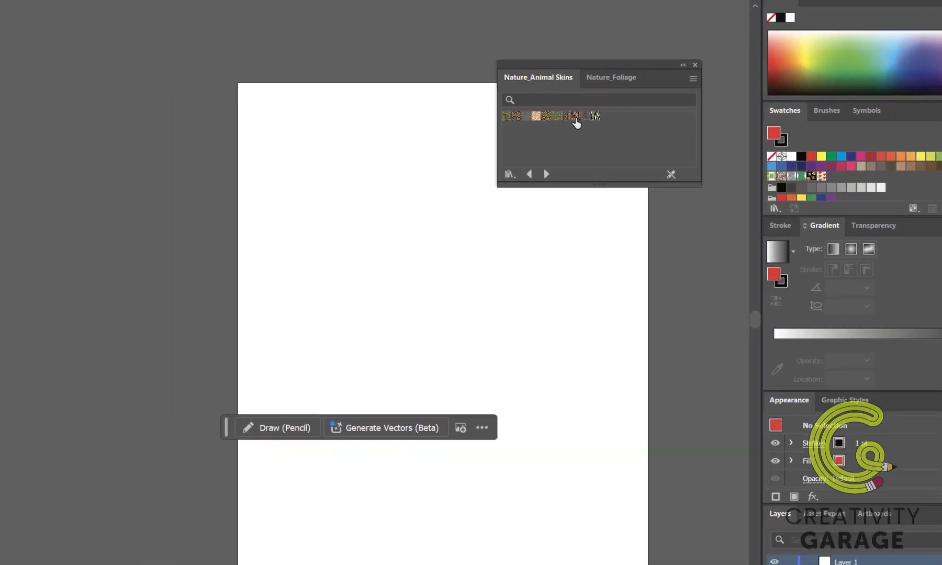
- Draw a circle about 345 pt wide filled with the tiger stripe pattern, and move it onto the artboard's middle
click(433, 112)
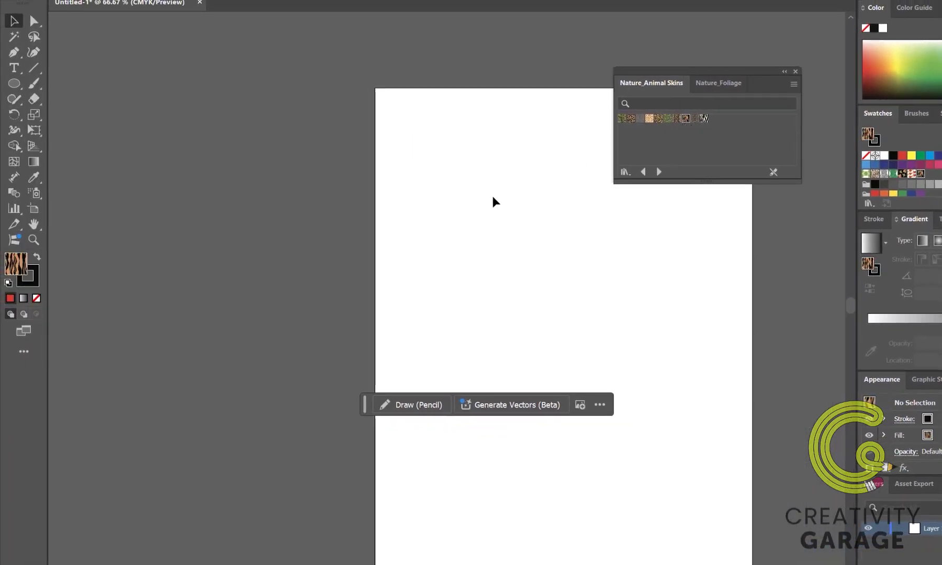
click(14, 84)
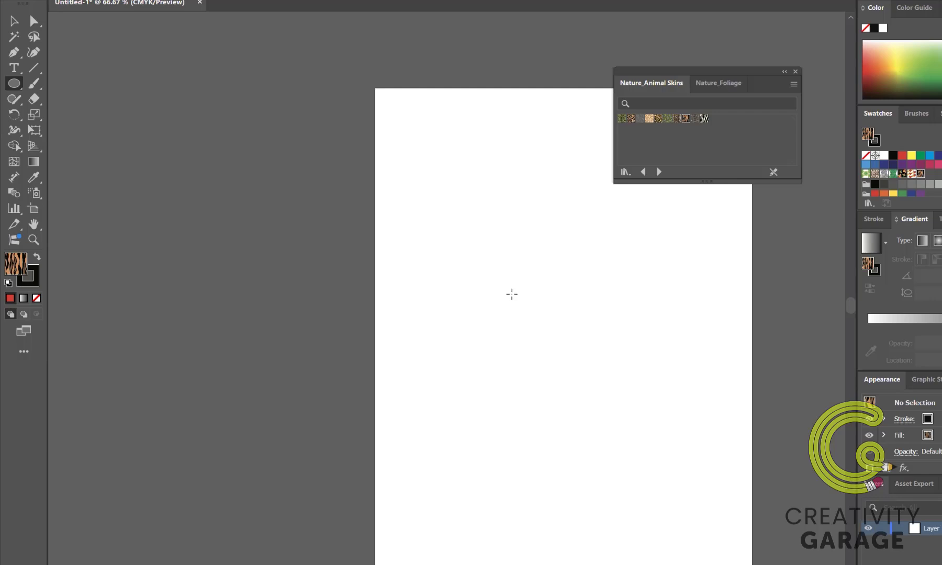
drag(511, 293, 741, 554)
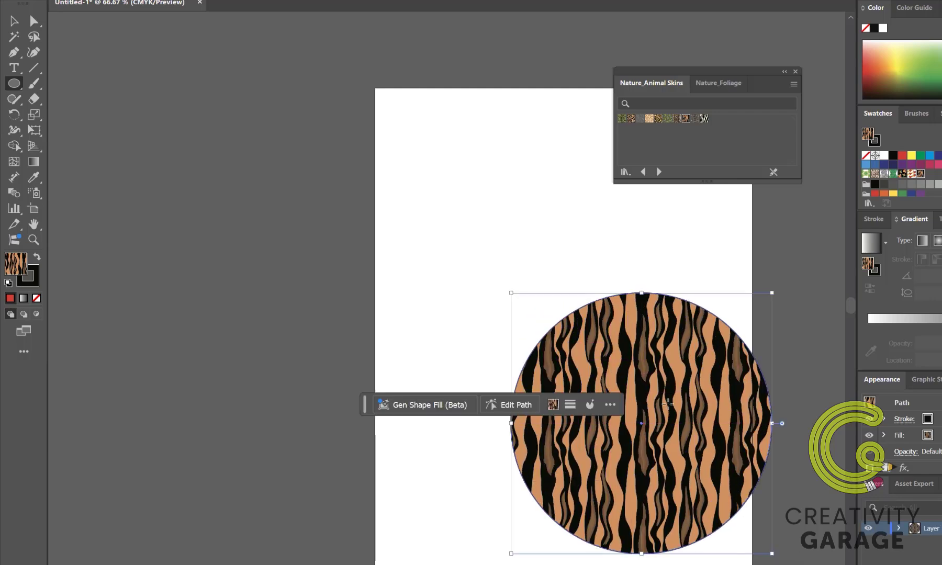
click(15, 21)
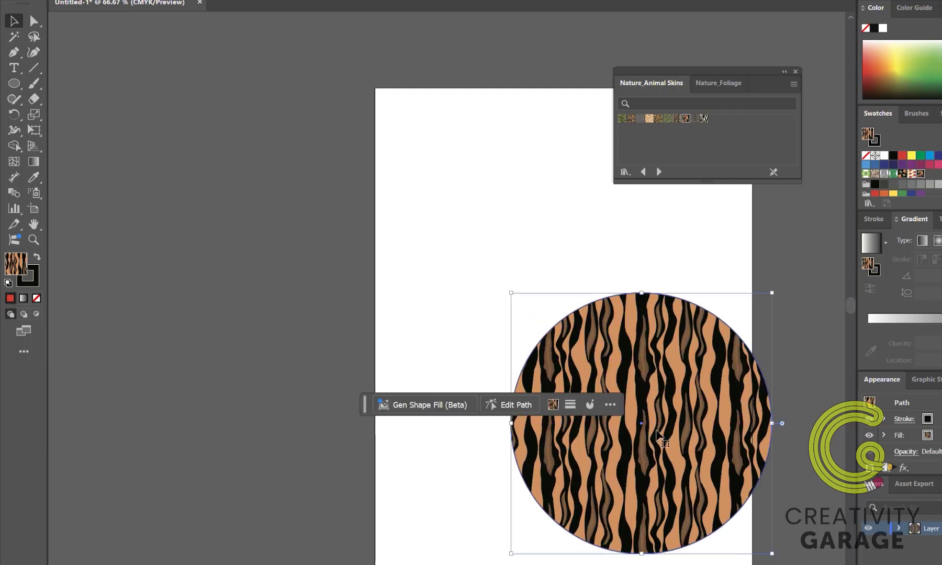
drag(710, 427, 614, 368)
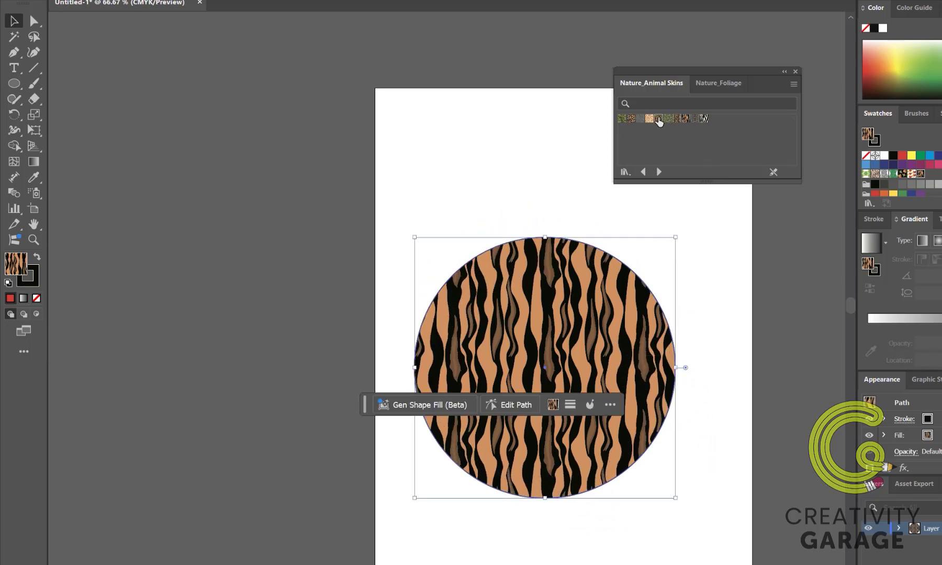
- Change the circle's fill to the green peacock feather pattern from the animal skins library, and deselect it
click(658, 118)
click(668, 119)
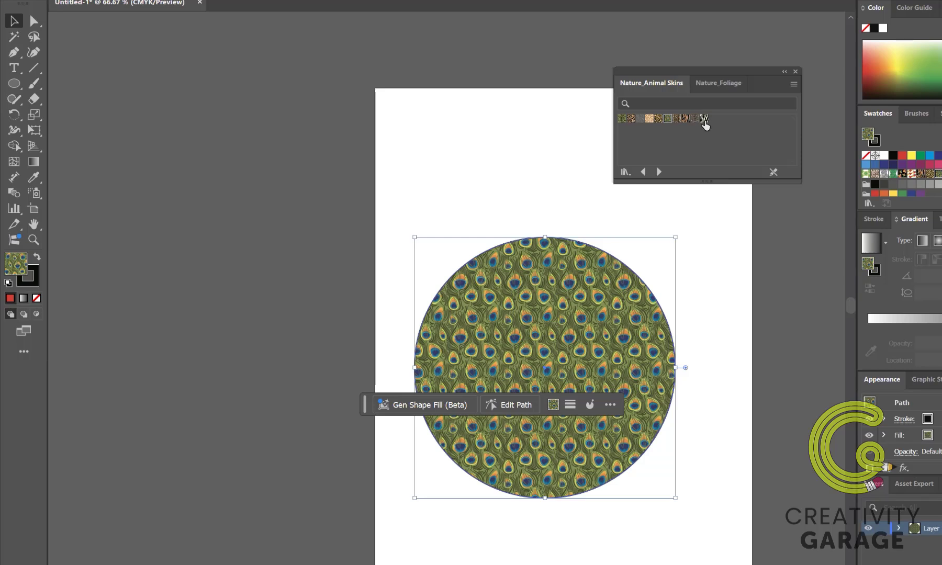
click(707, 314)
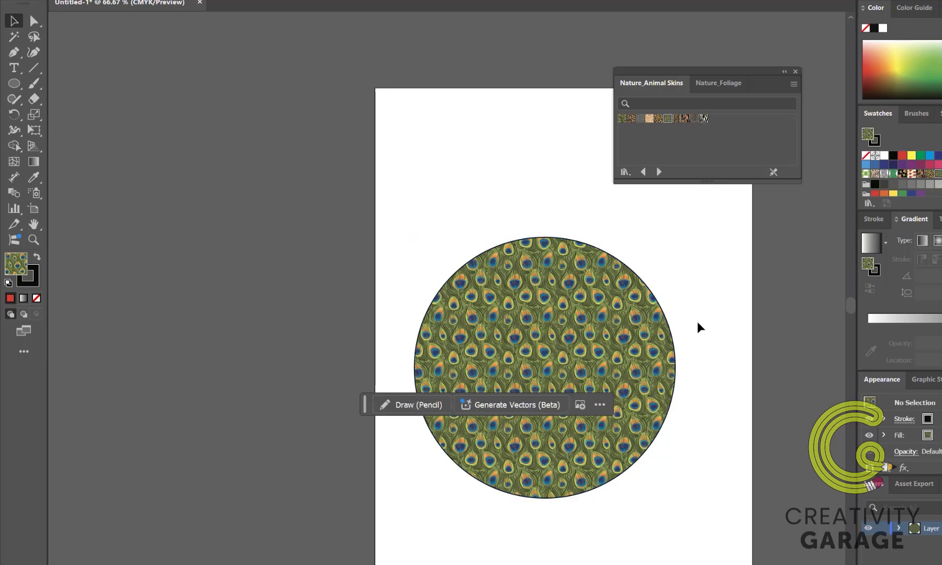
- Try scaling the peacock-patterned circle down to less than half its width, and undo the scaling
click(658, 346)
drag(677, 238, 678, 238)
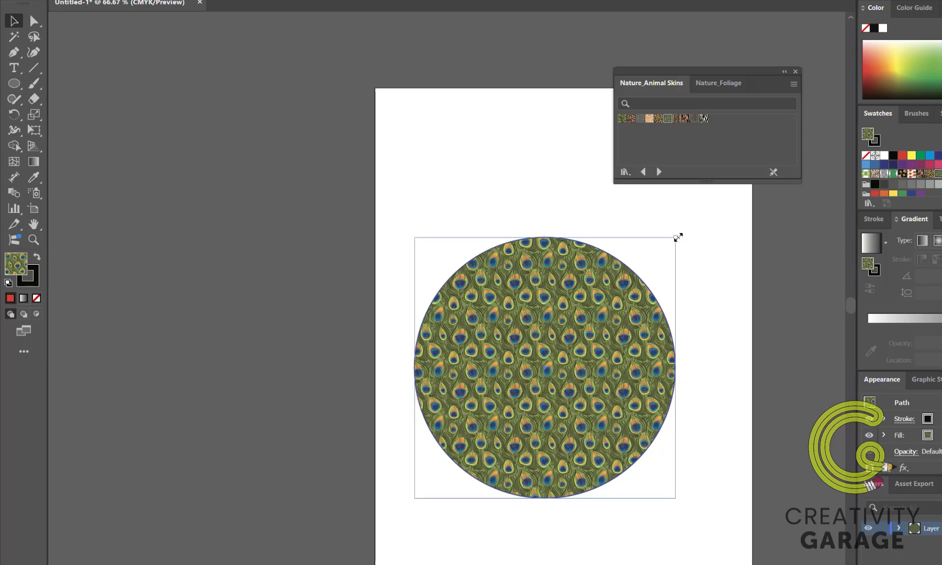
drag(678, 238, 528, 366)
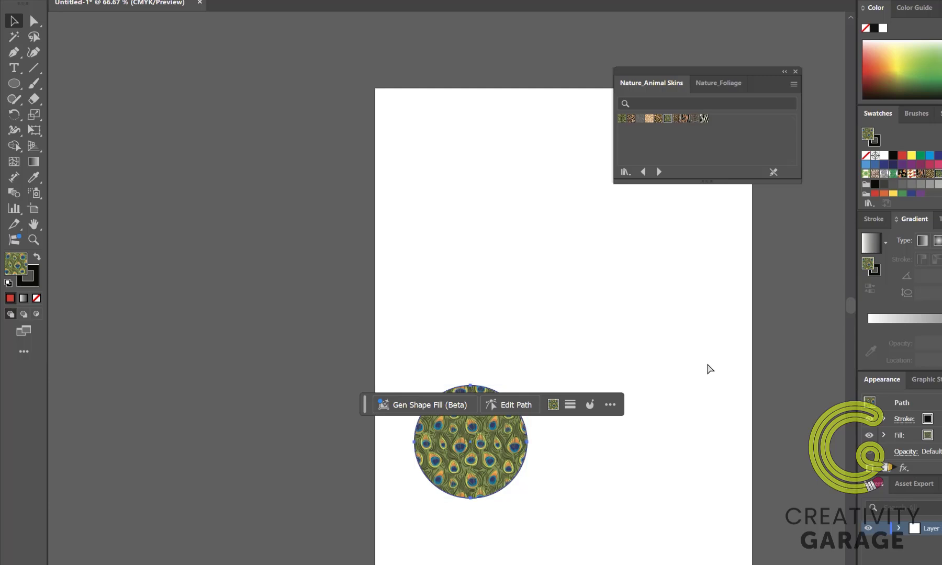
key(ctrl+z)
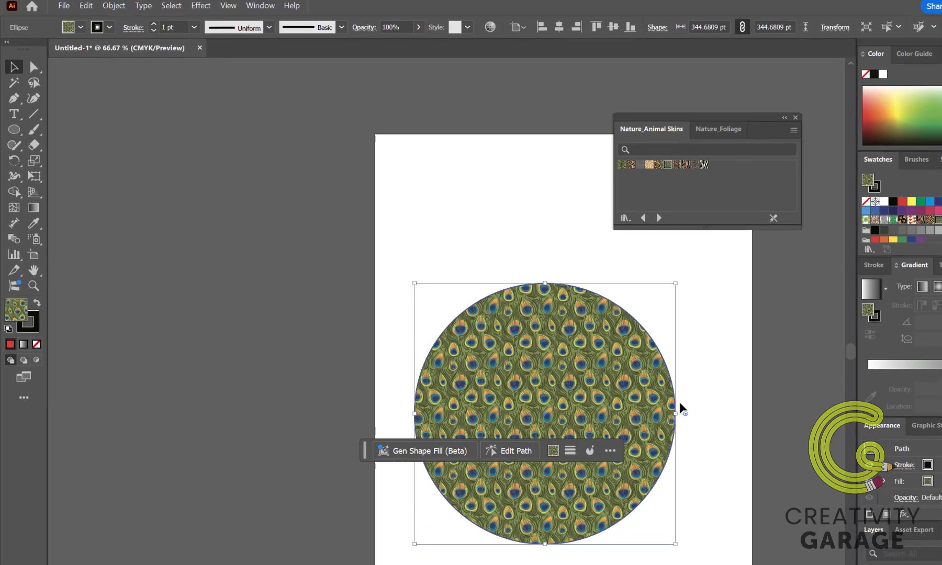
- Enable Transform Pattern Tiles in the General preferences
click(85, 10)
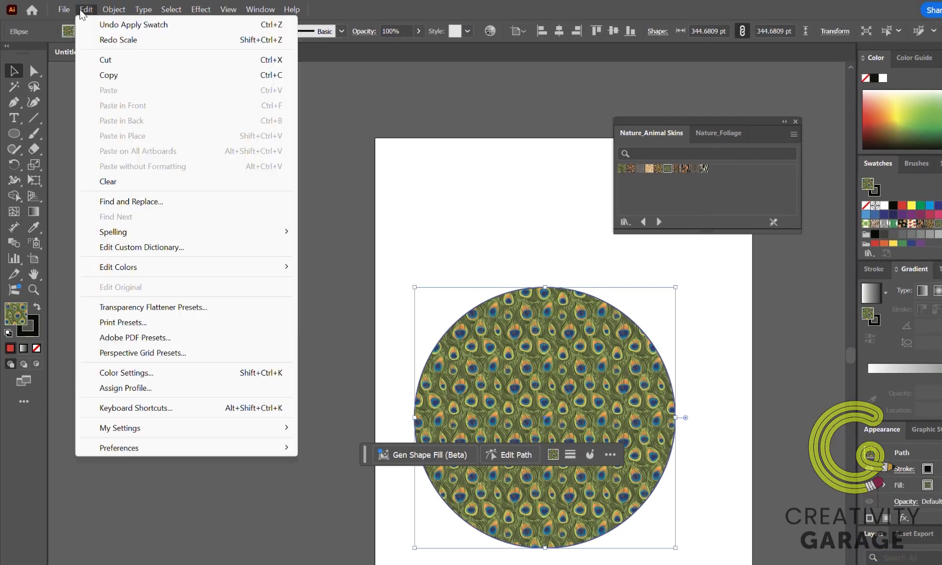
click(382, 501)
mouse_move(220, 449)
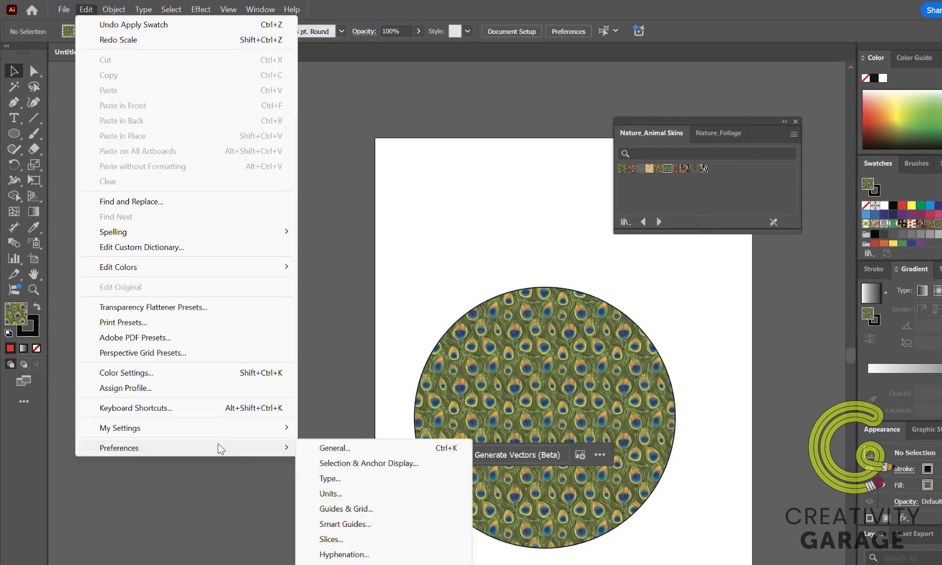
click(321, 449)
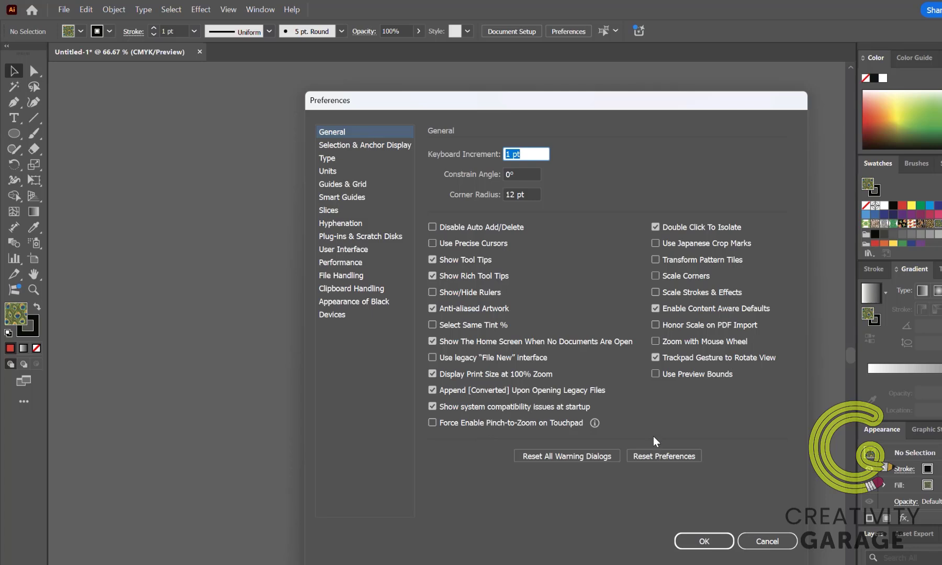
click(662, 261)
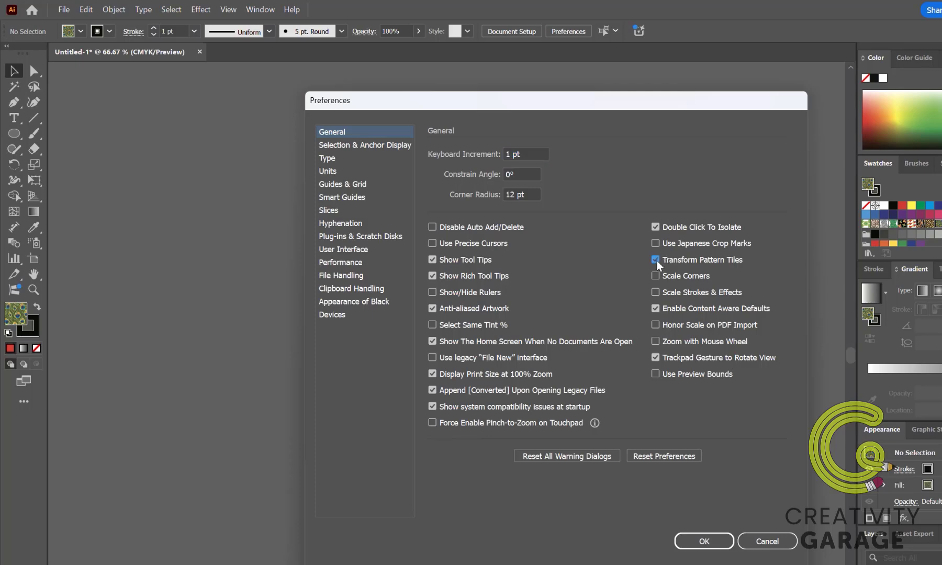
click(722, 540)
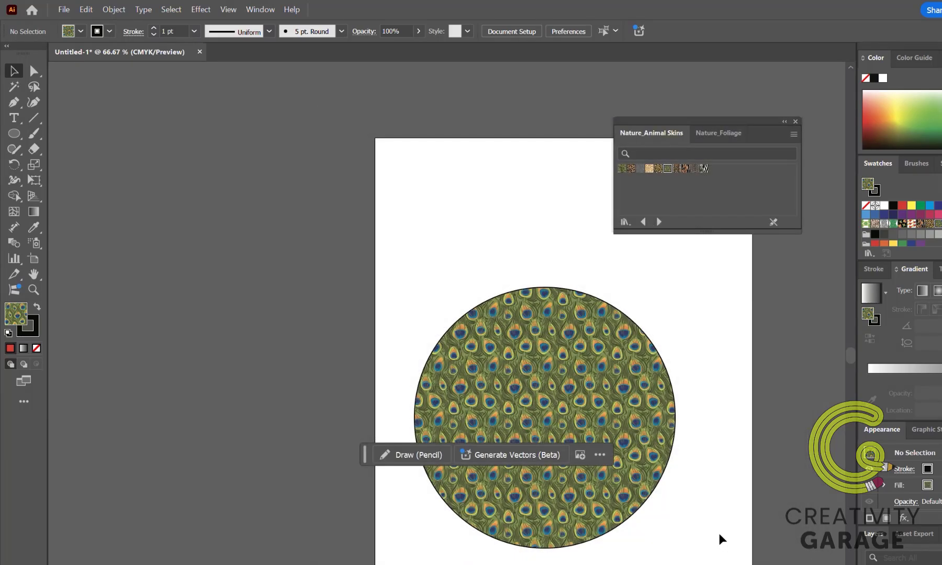
- Scale the circle down to about 287 pt wide, and clear away both the circle and the animal skins library
click(635, 370)
drag(675, 288, 673, 334)
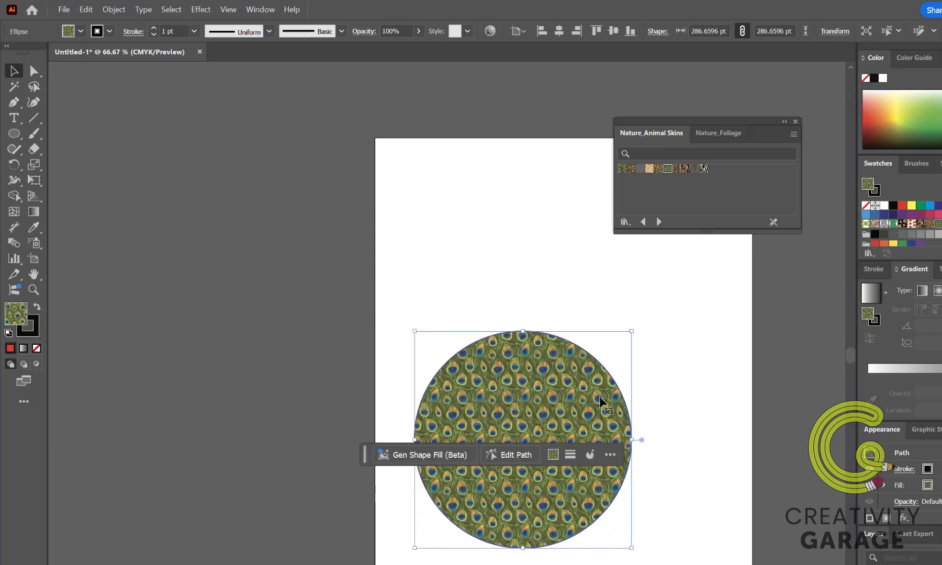
key(Delete)
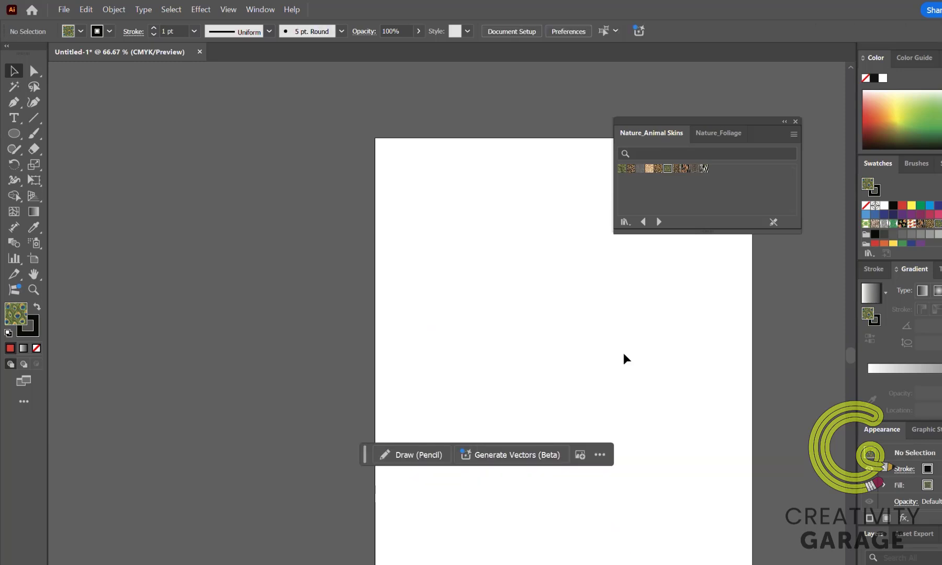
click(795, 122)
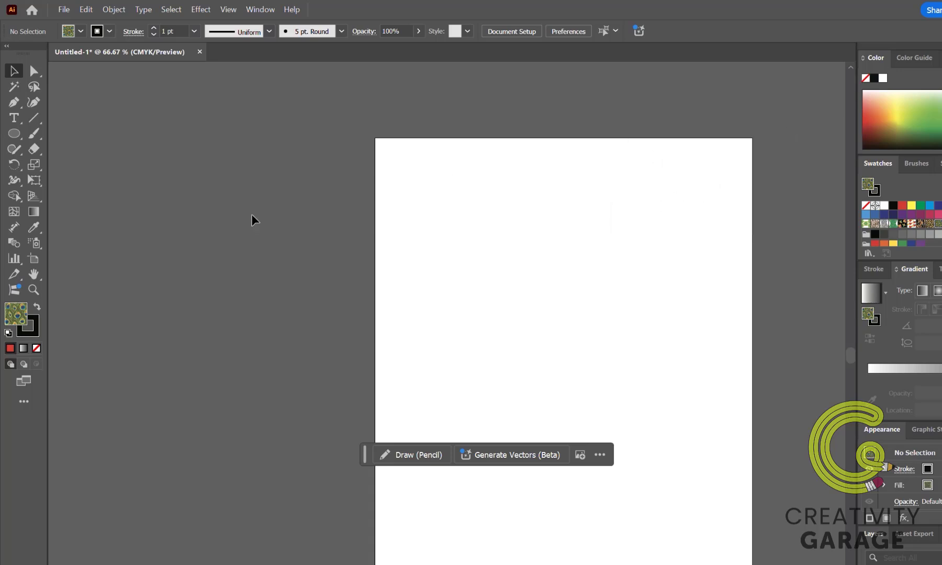
- Draw a small square in the artboard's upper part with no fill and the default 1 pt black stroke
click(15, 135)
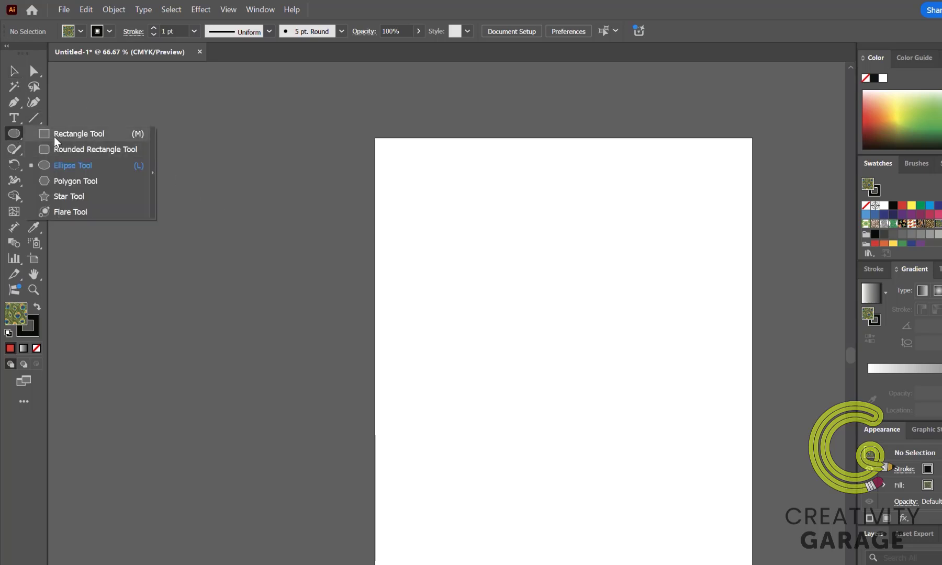
click(57, 137)
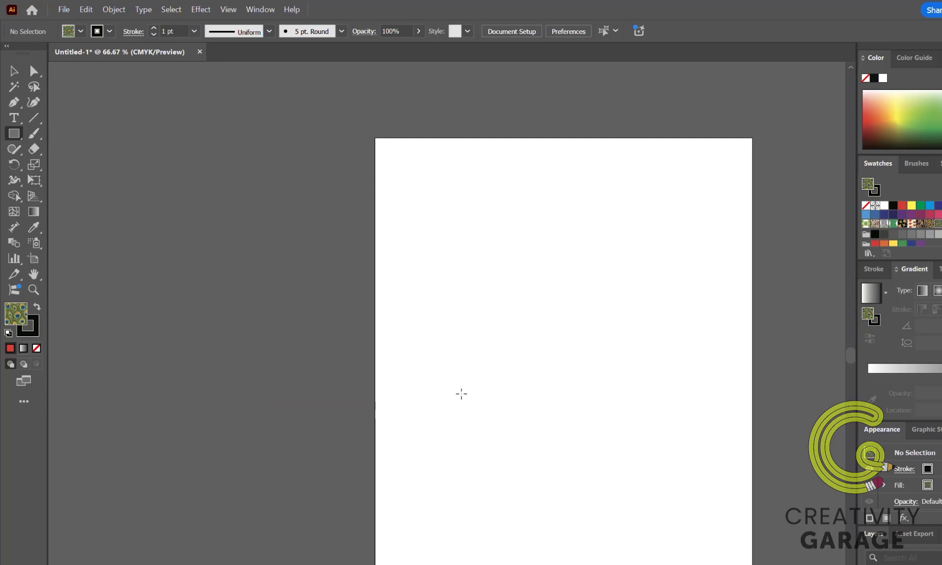
key(d)
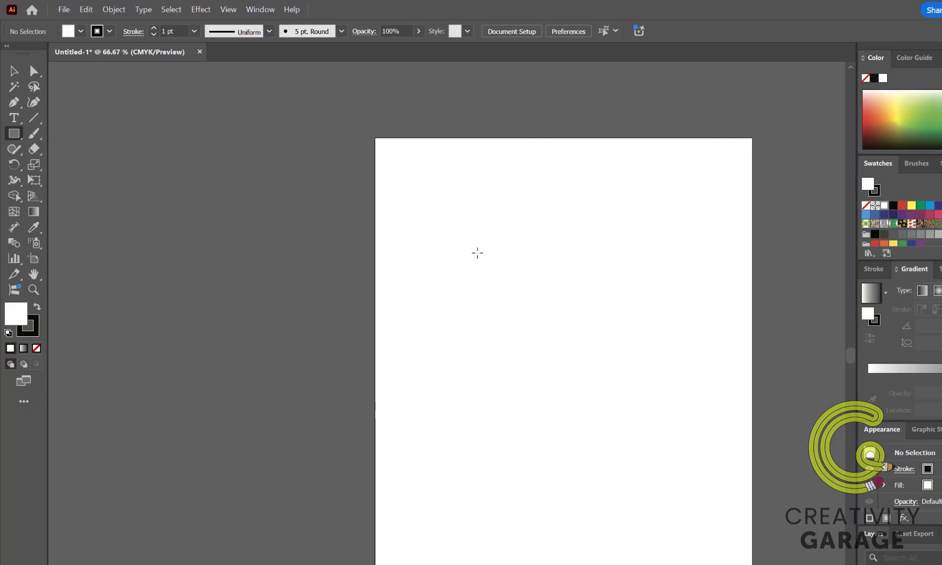
key(slash)
drag(475, 232, 503, 278)
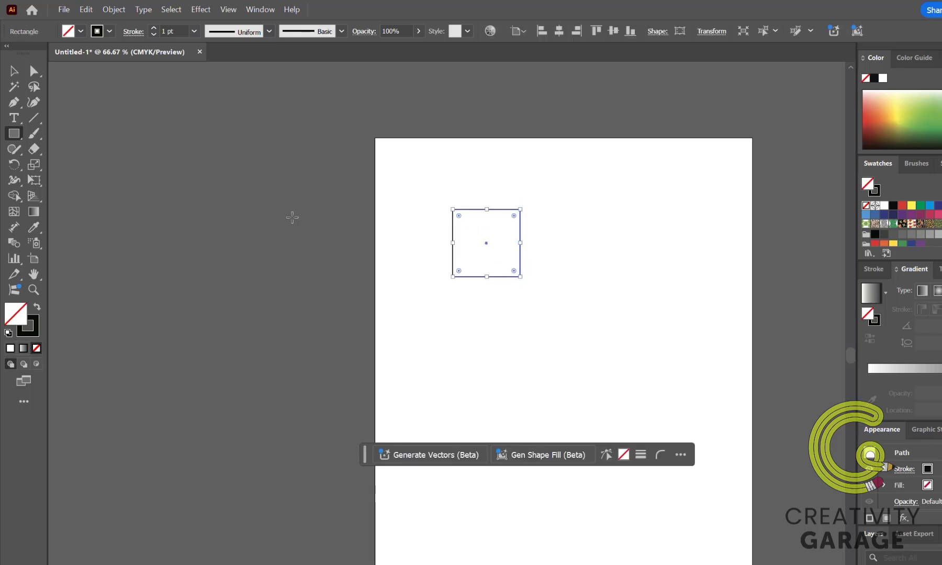
- Rotate the square 45 degrees so it forms a diamond, and deselect it
click(15, 70)
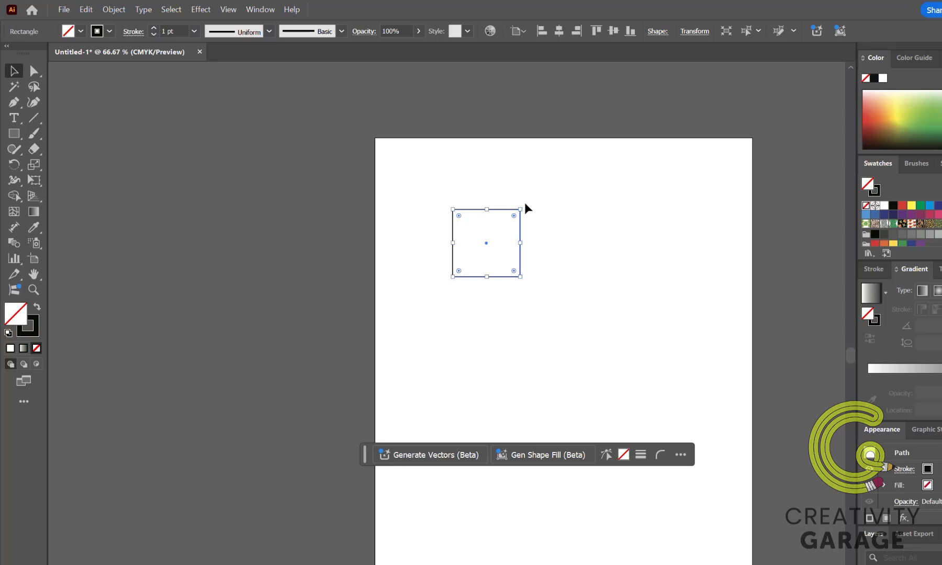
drag(521, 206, 483, 192)
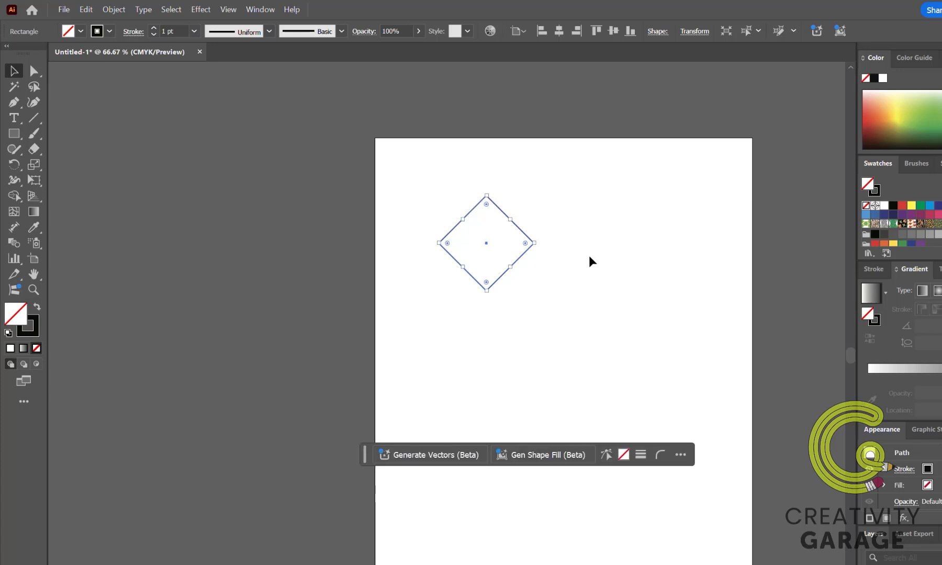
click(541, 196)
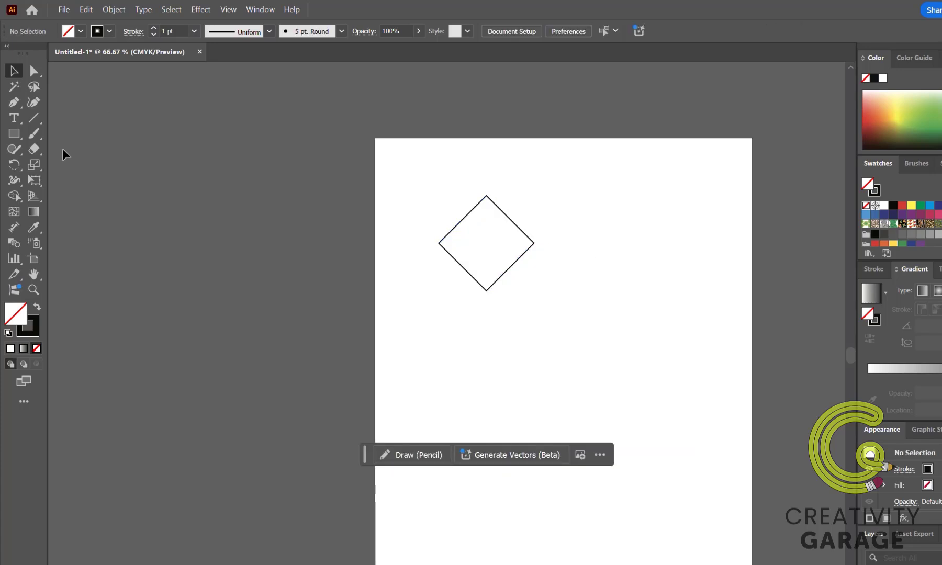
- Draw an unfilled circle about 86 pt wide from the diamond's centre, and move it straight down past the diamond's lower tip
click(15, 134)
drag(15, 134, 67, 165)
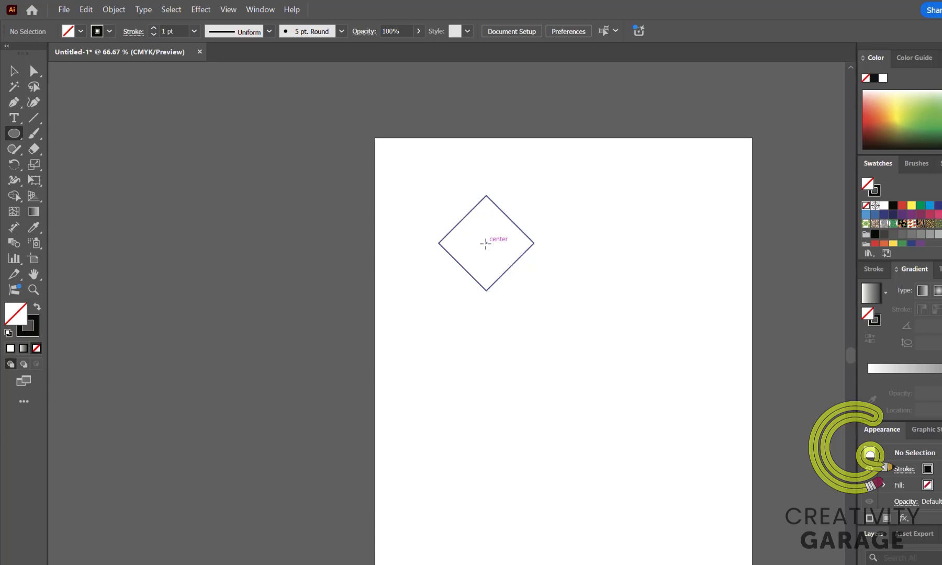
drag(485, 243, 502, 276)
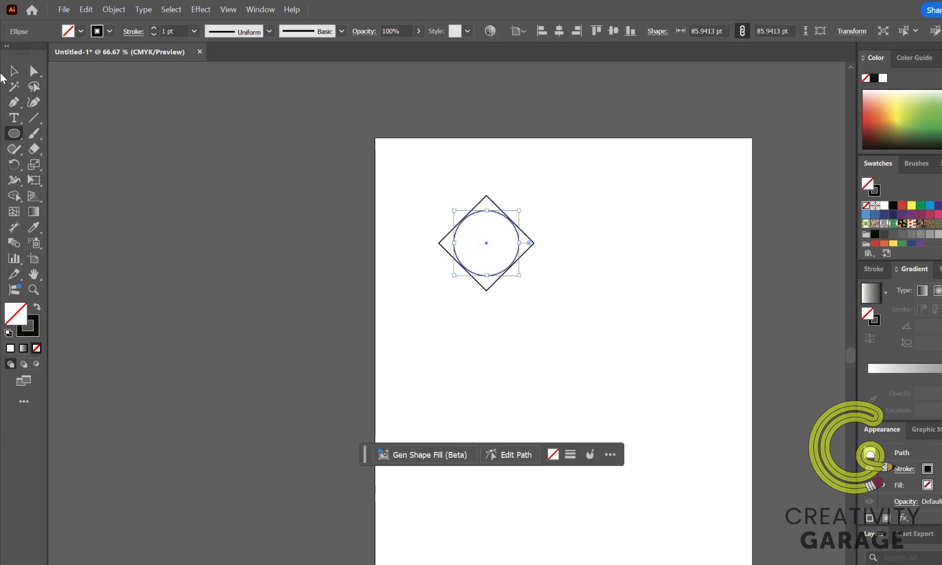
click(14, 71)
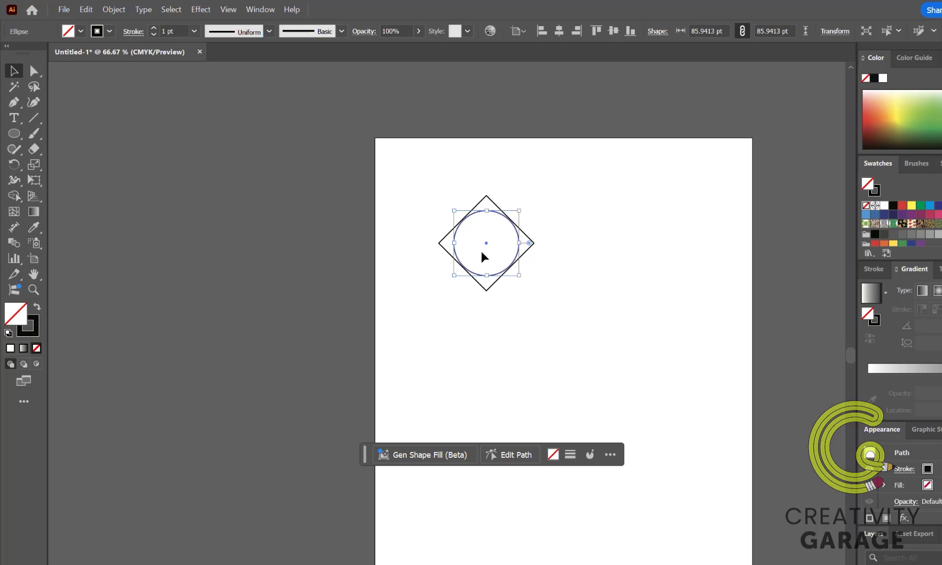
drag(485, 247, 486, 271)
- Use Shape Builder on the diamond and circle to remove the circle's area outside the diamond, and deselect the result
drag(587, 171, 391, 331)
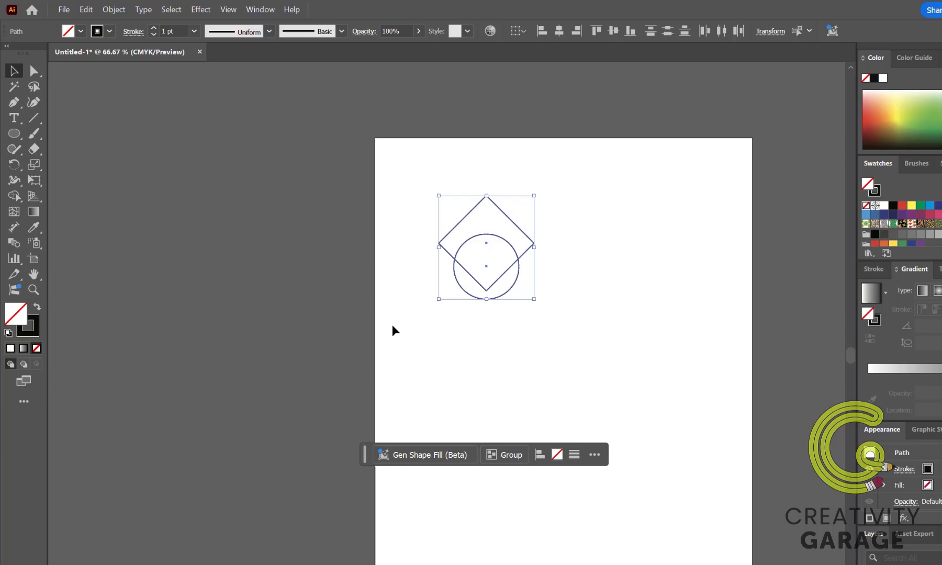
click(14, 197)
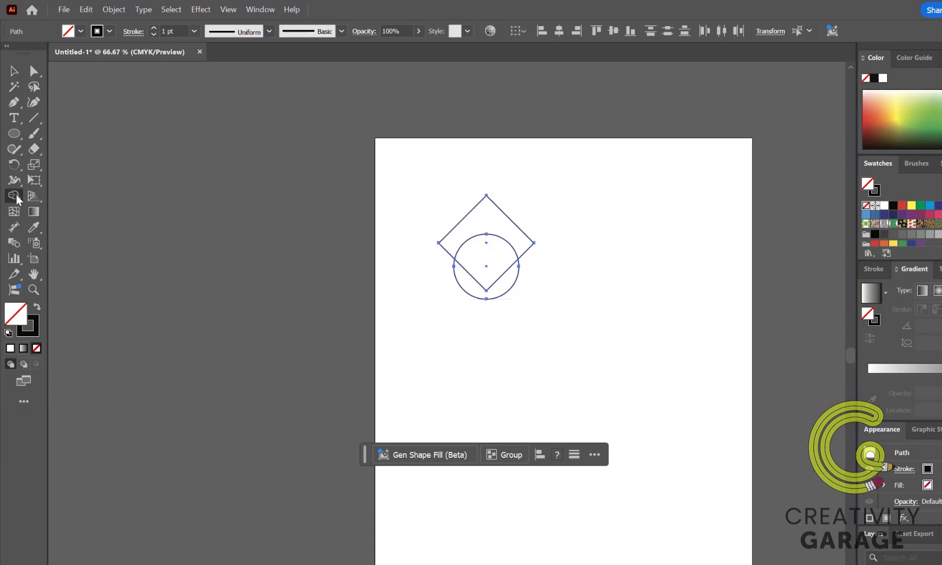
alt+click(511, 287)
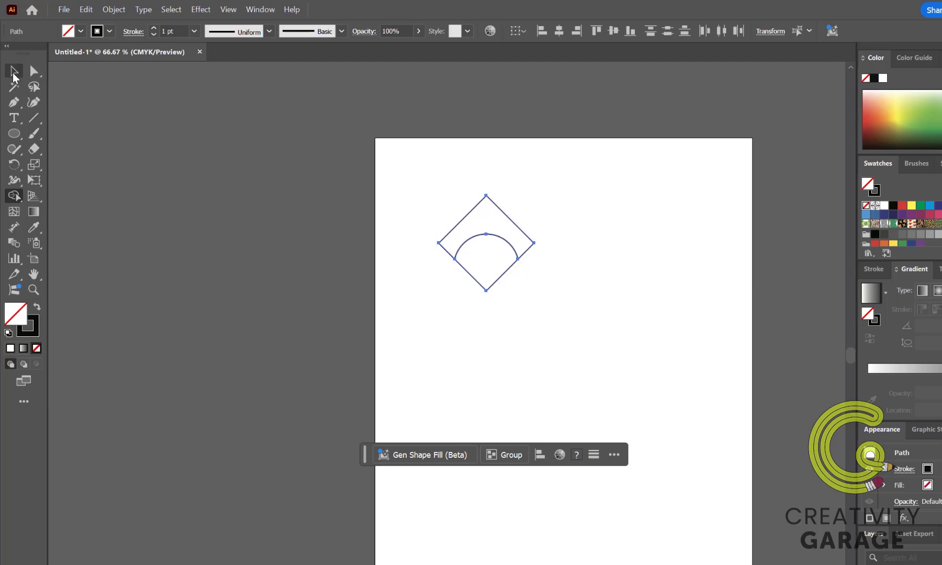
click(13, 70)
click(594, 290)
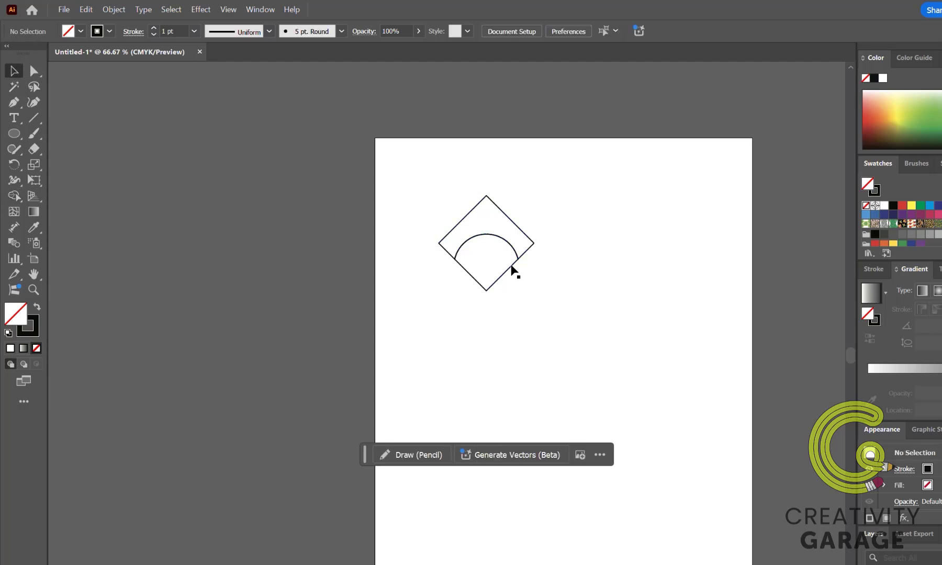
- Fill the upper section of the diamond, above the arc, with bright red and deselect it
click(511, 219)
double_click(21, 314)
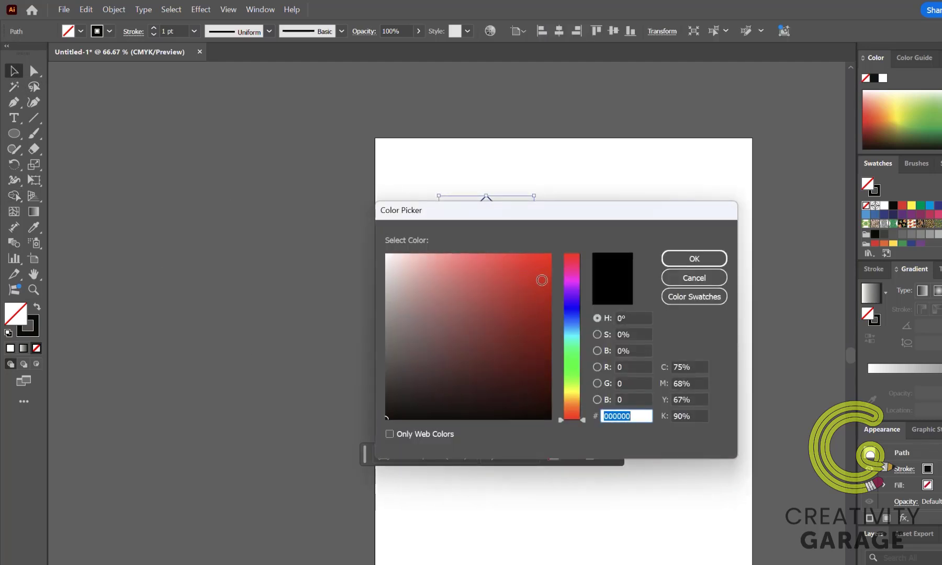
drag(536, 265, 551, 254)
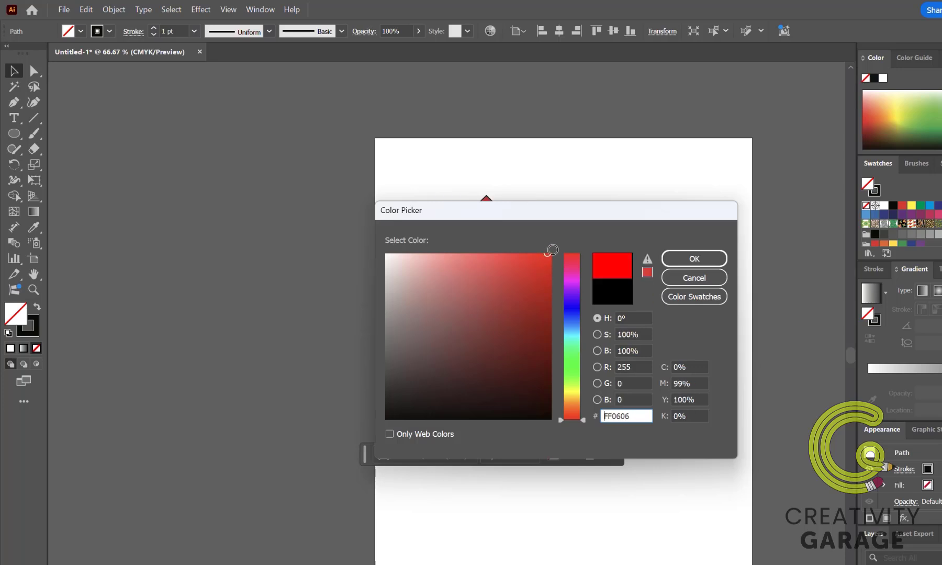
click(689, 259)
click(597, 268)
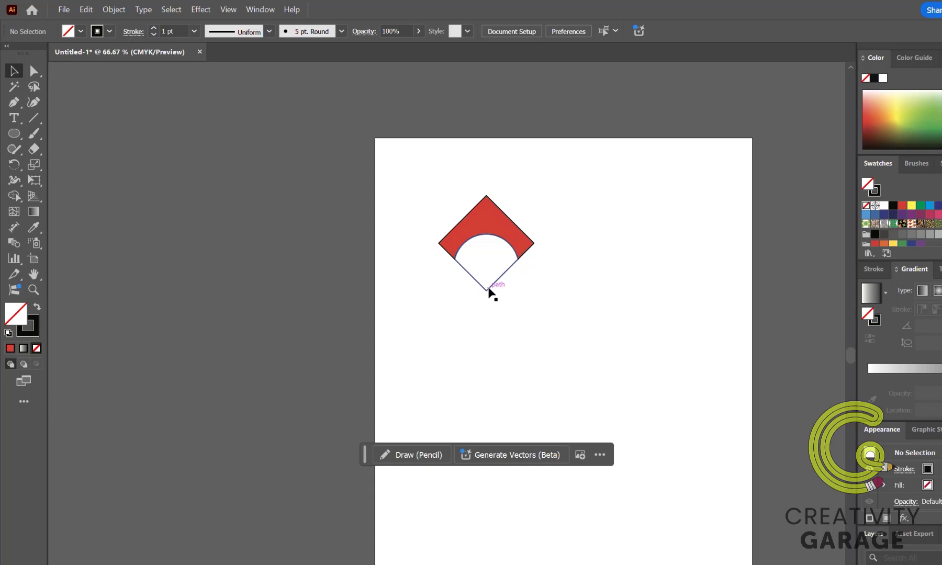
- Fill the lower arc-topped section of the diamond with blue and deselect it
click(488, 290)
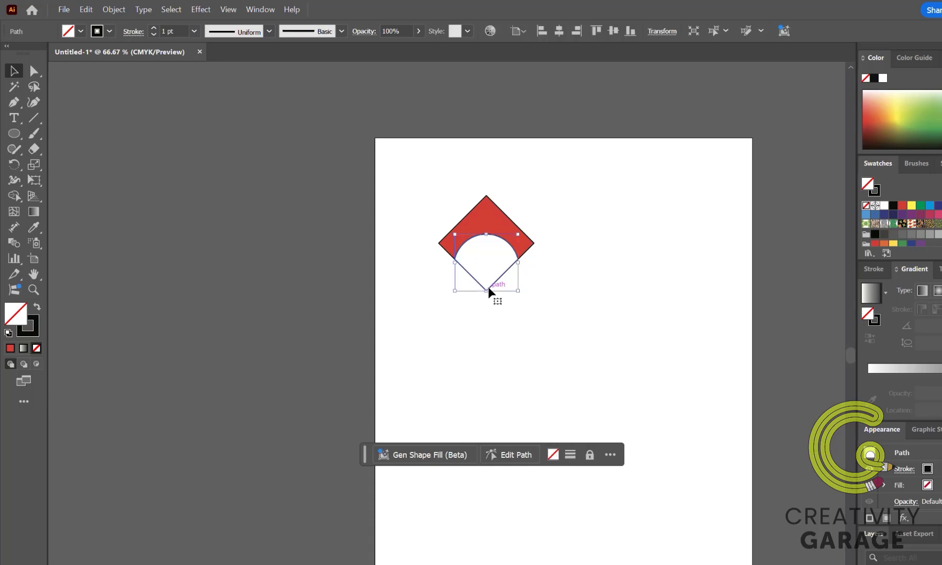
double_click(20, 314)
click(579, 307)
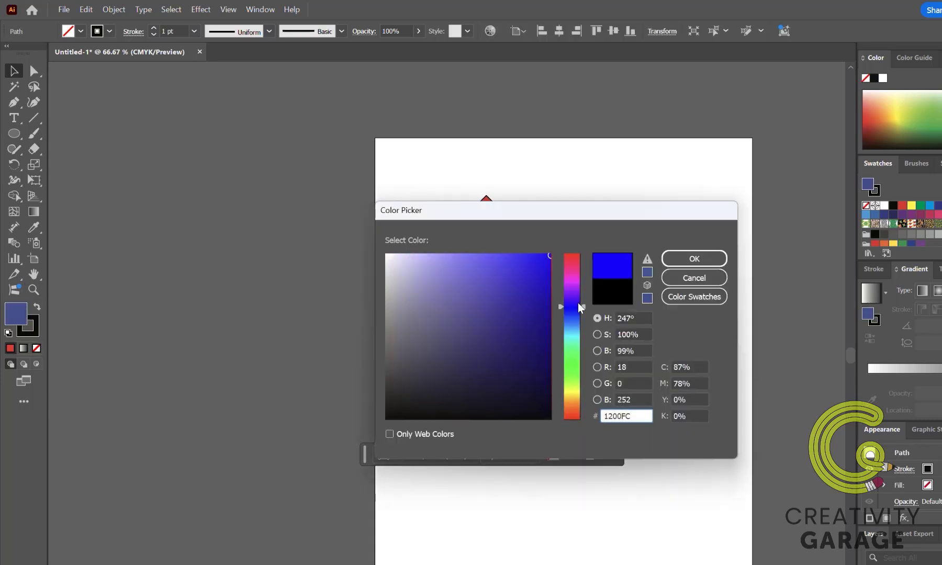
click(546, 291)
click(694, 259)
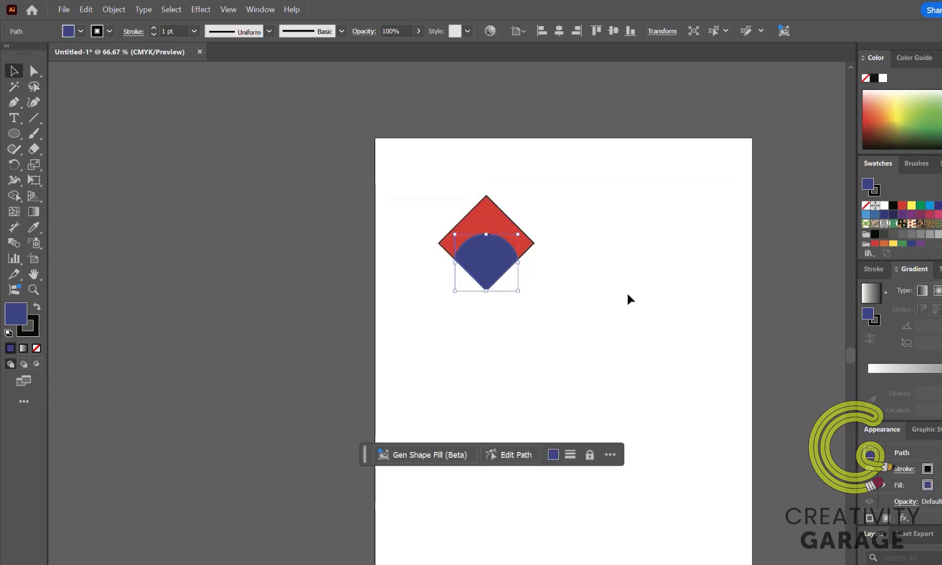
click(629, 299)
- Scale the whole diamond motif down to about 92 pt wide and make a new pattern from it
drag(582, 156, 428, 324)
drag(523, 280, 508, 264)
click(123, 12)
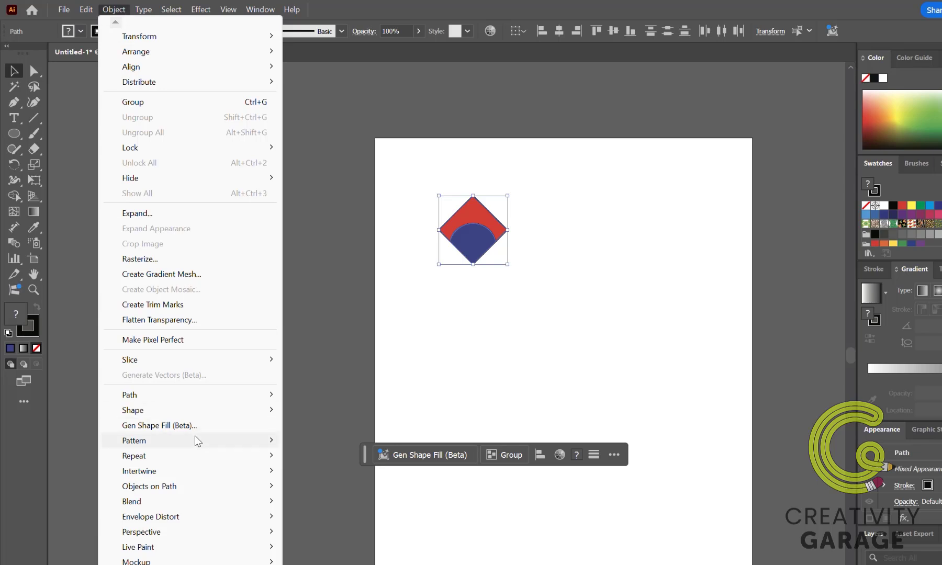
mouse_move(198, 443)
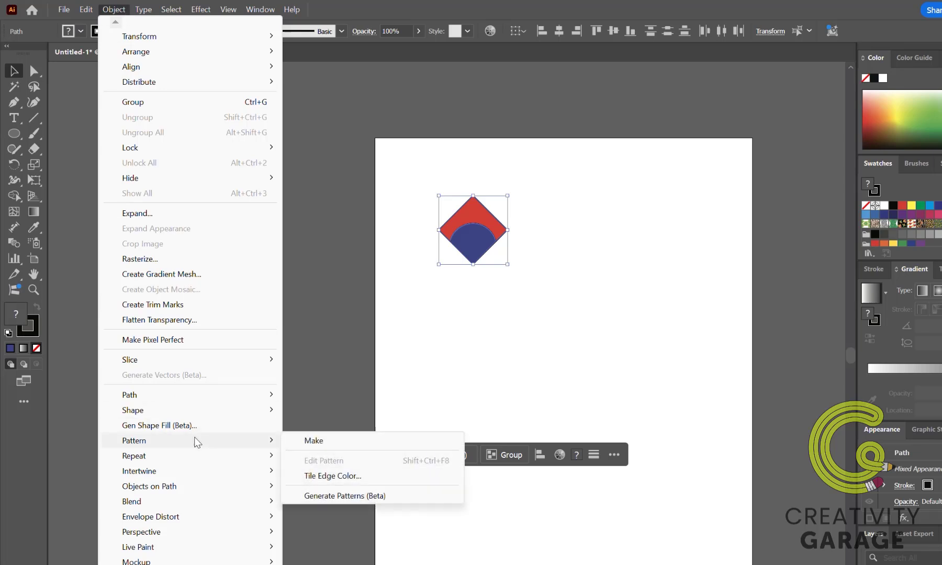
click(332, 442)
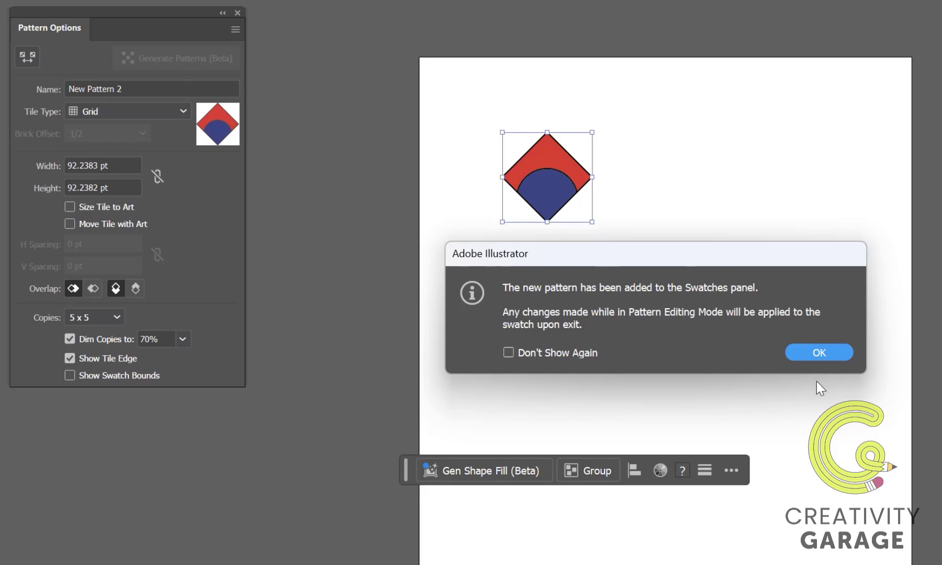
click(819, 353)
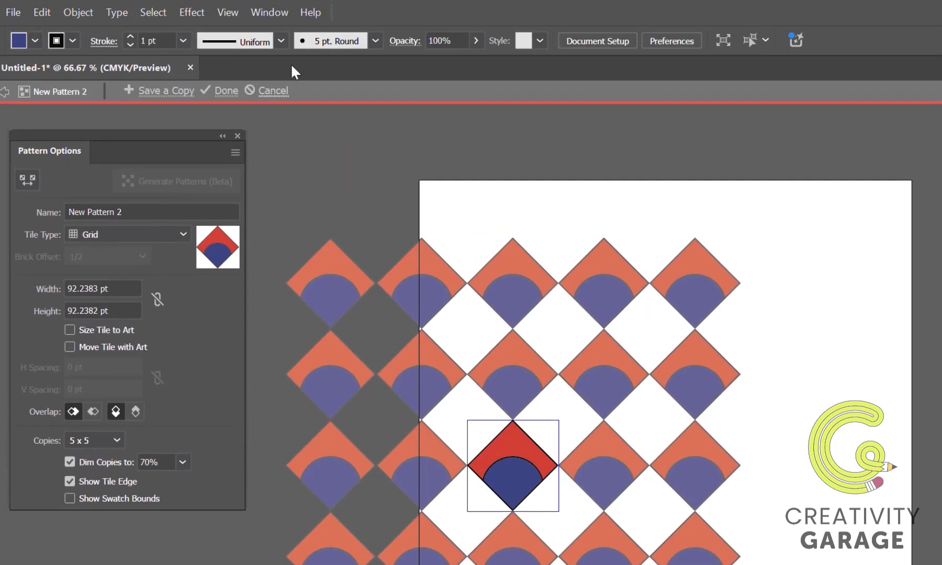
- Name the new pattern demo
click(270, 12)
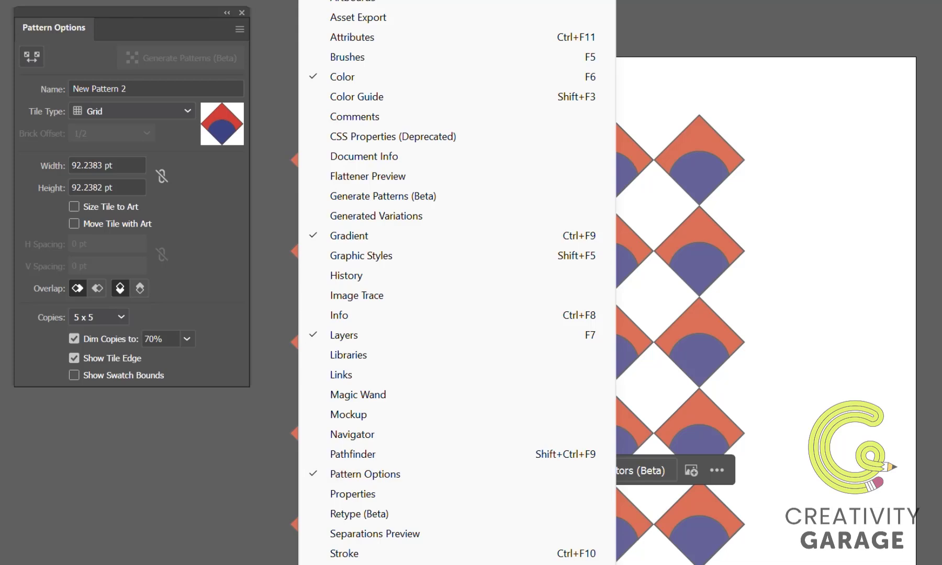
key(Escape)
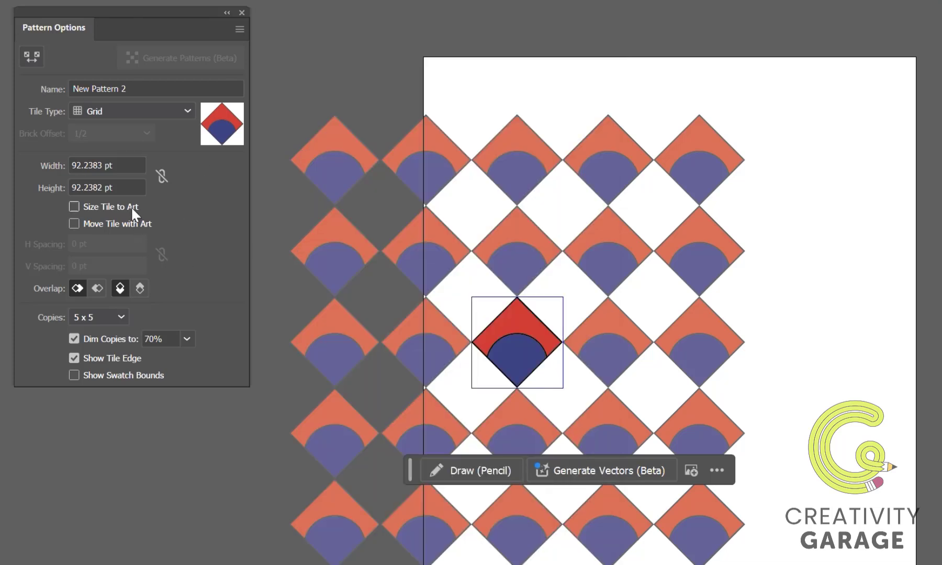
click(131, 89)
drag(132, 88, 41, 89)
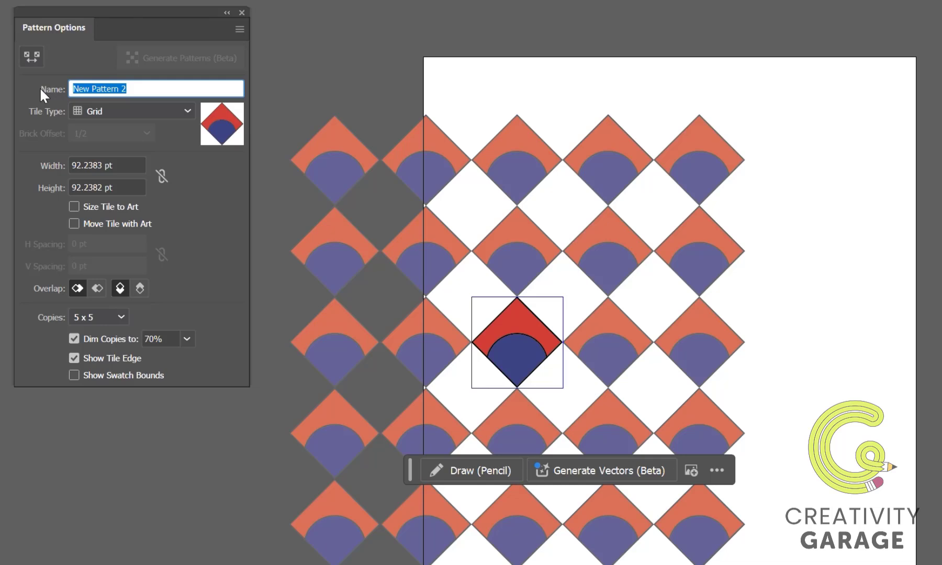
text(demo)
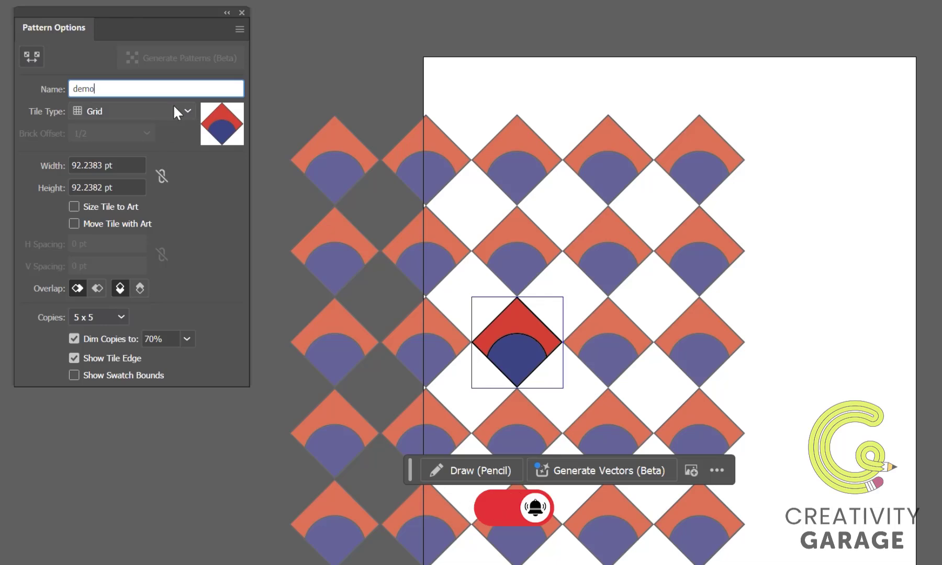
- Try the Brick by Row tile type with a 1/5 brick offset, and Brick by Column with a 1/4 offset
click(187, 111)
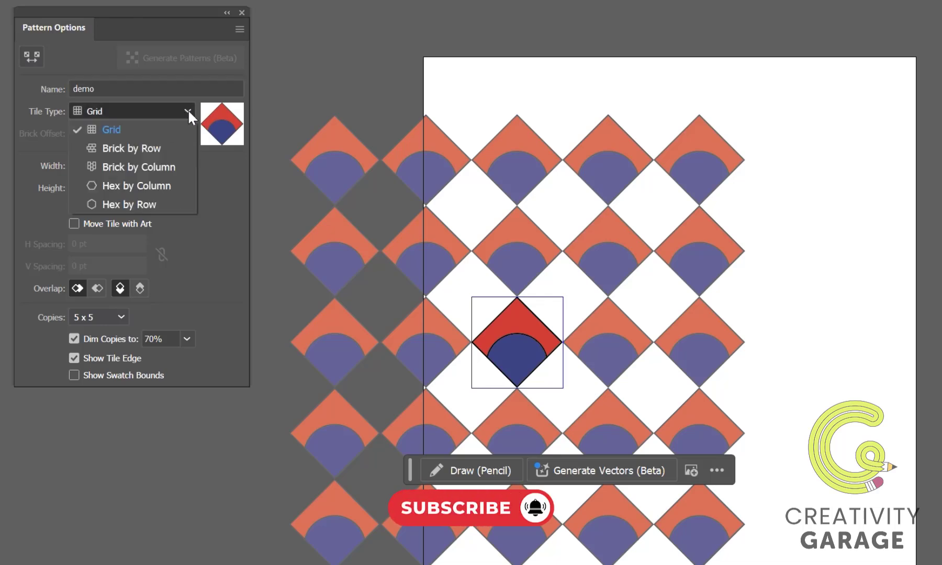
click(145, 148)
click(146, 135)
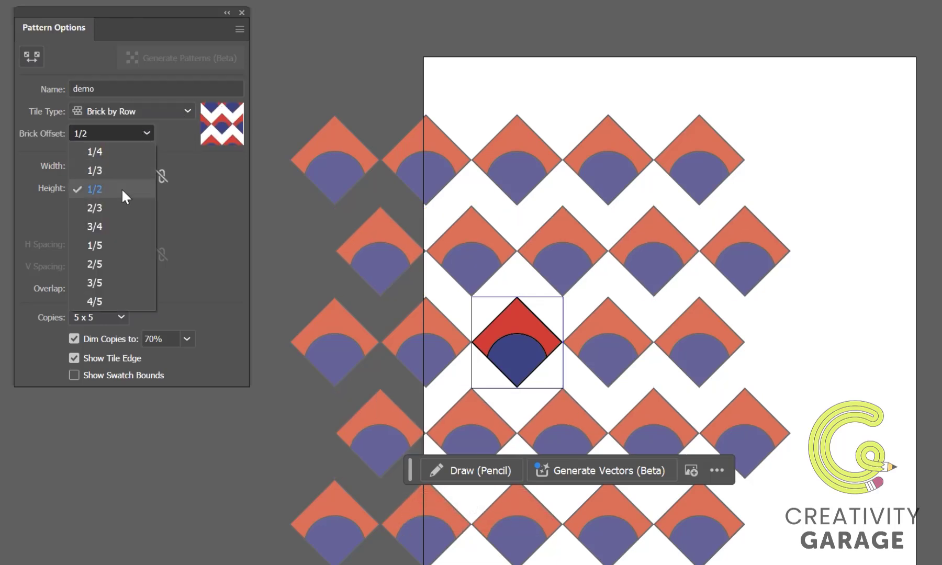
click(102, 241)
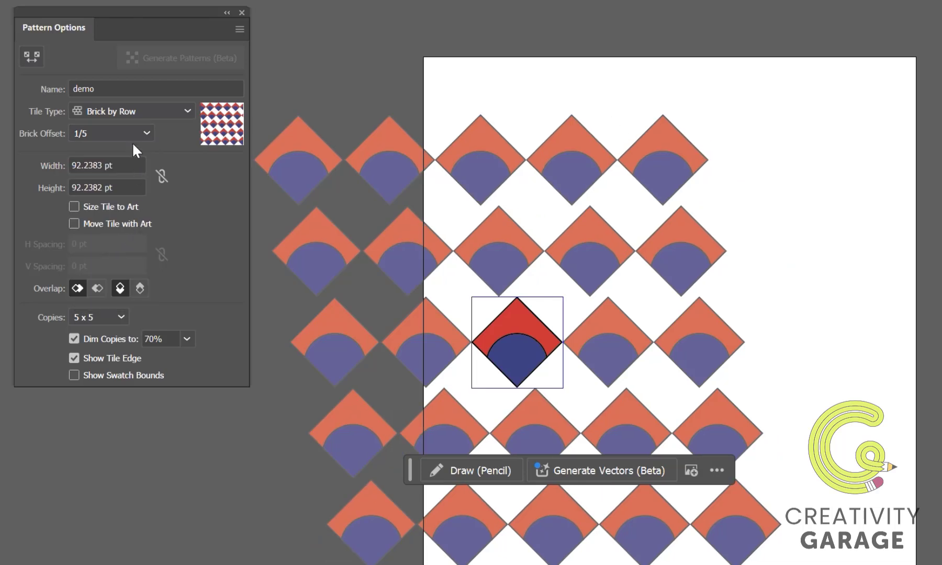
click(158, 113)
click(152, 160)
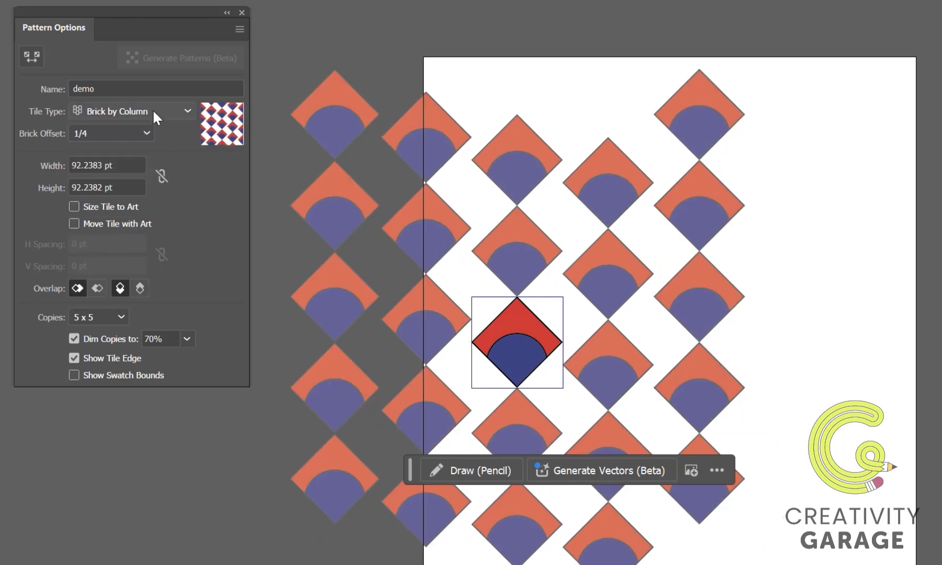
- Compare the Hex by Column and Hex by Row tile types, and settle on Hex by Column
click(154, 112)
click(149, 184)
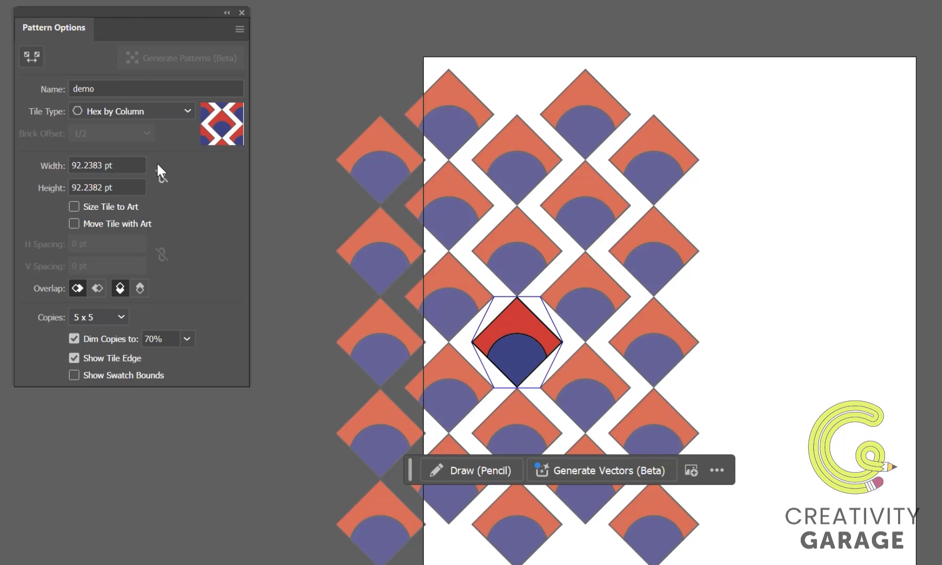
click(162, 111)
click(135, 184)
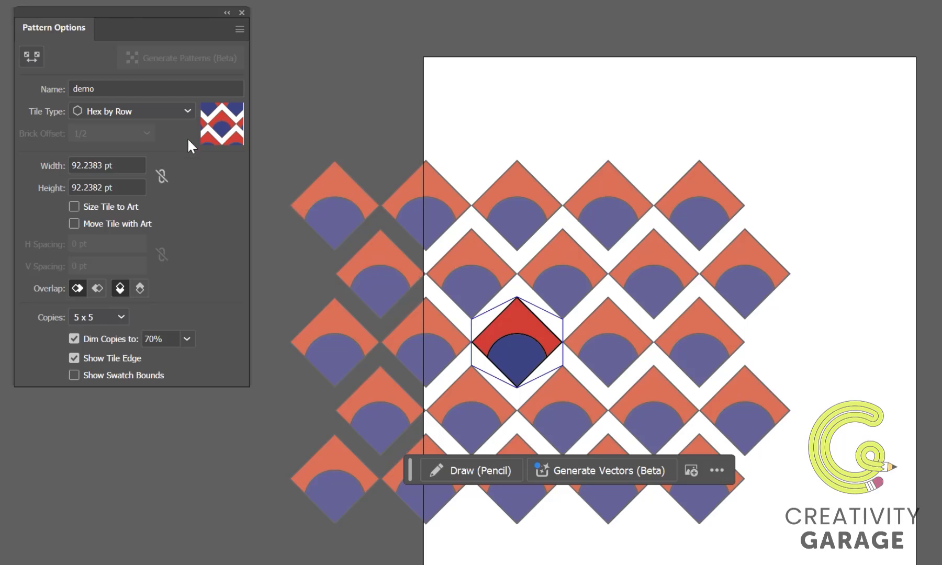
click(148, 110)
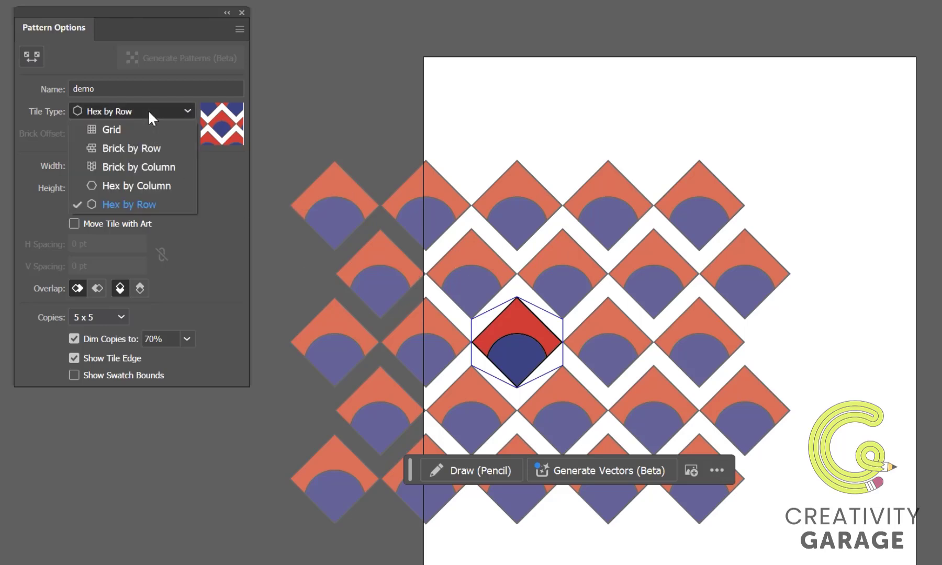
click(161, 186)
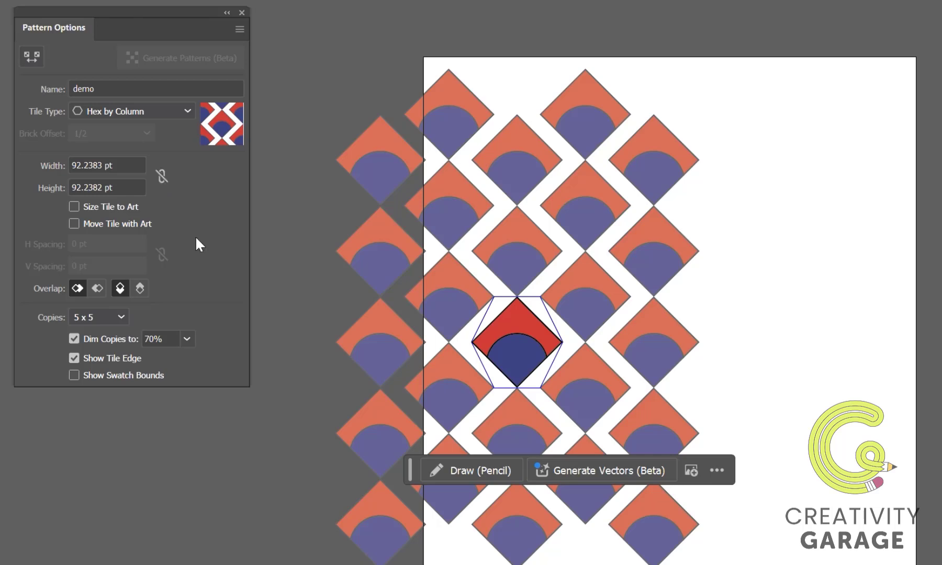
- Set the pattern tile's width to 50 pt and try the Move Tile with Art option
click(57, 166)
text(50)
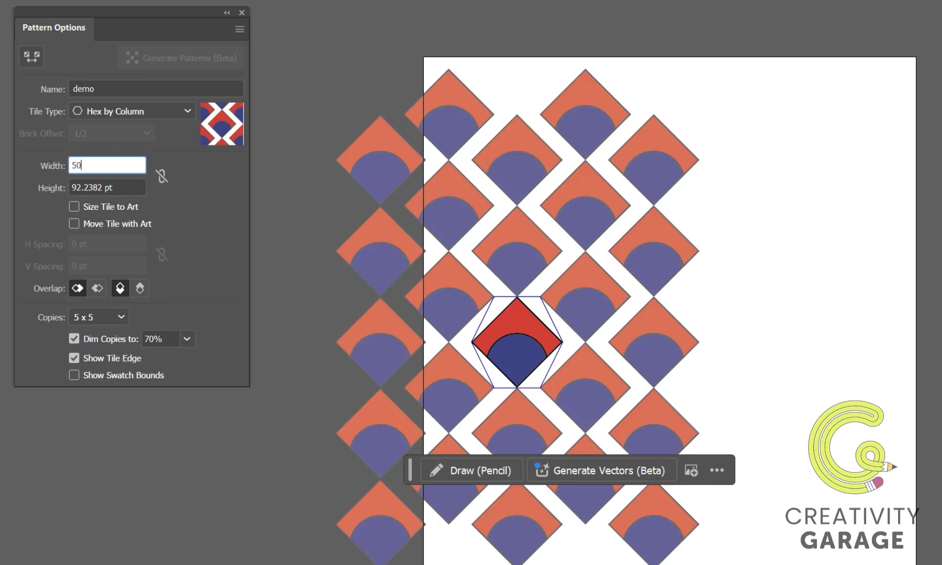
key(Tab)
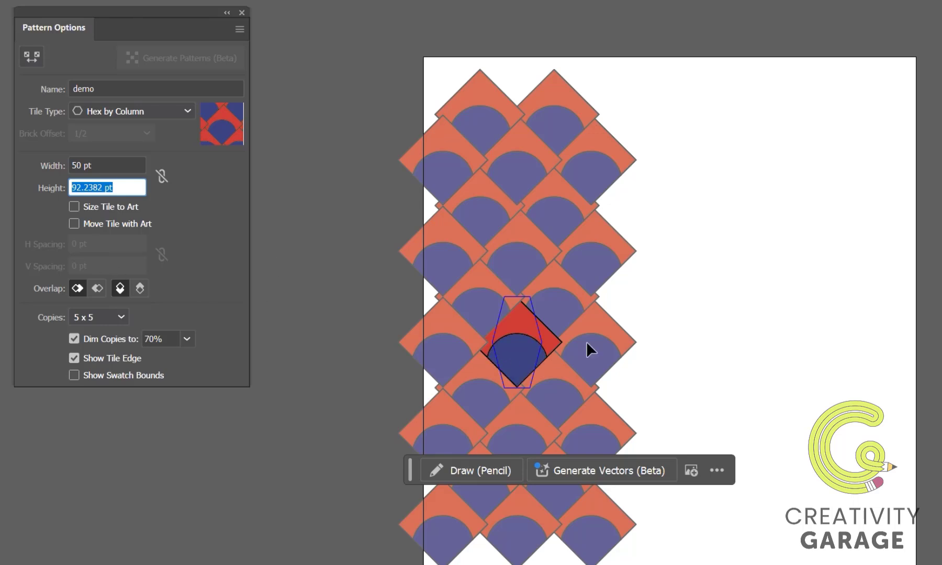
click(74, 224)
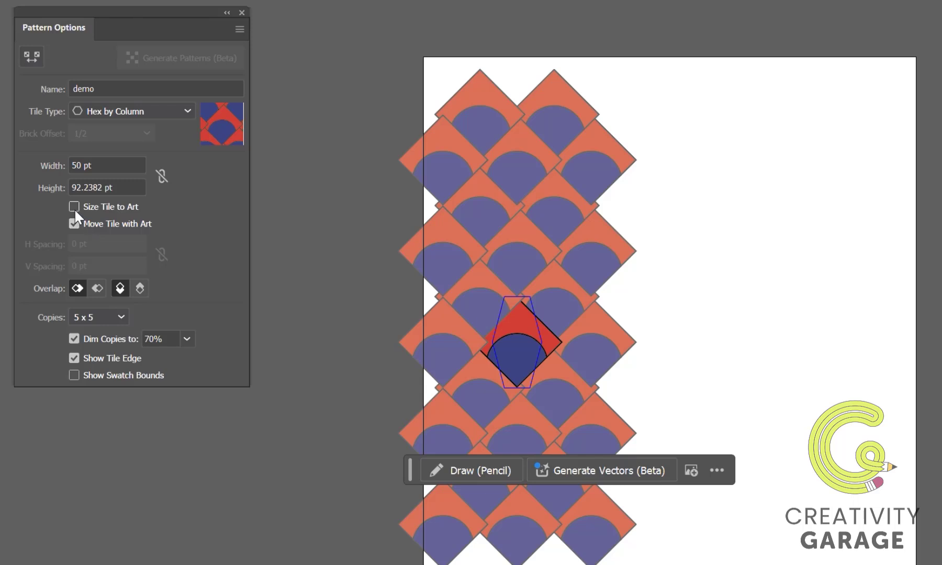
- Set the tile overlap to Right in Front and Bottom in Front
click(77, 288)
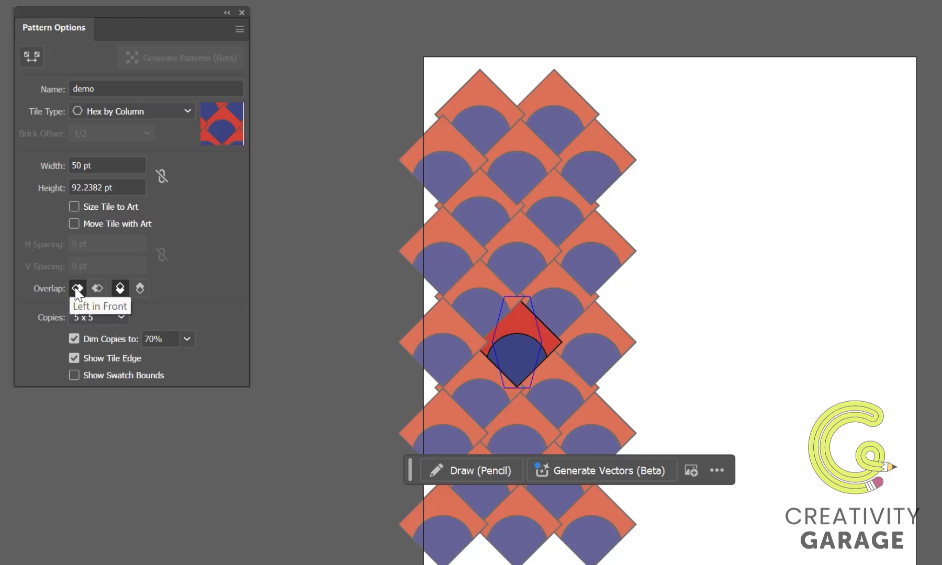
scroll(469, 339, up, 3)
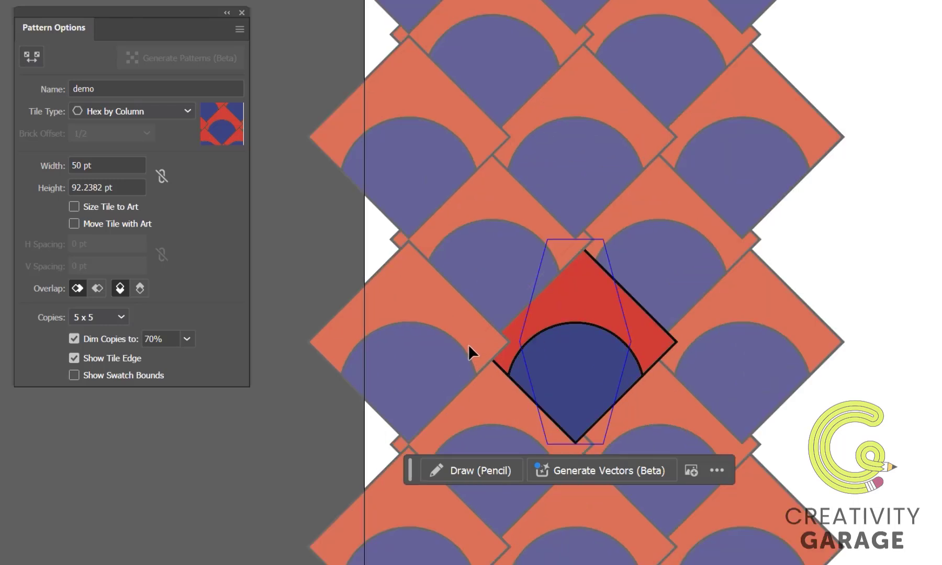
click(97, 289)
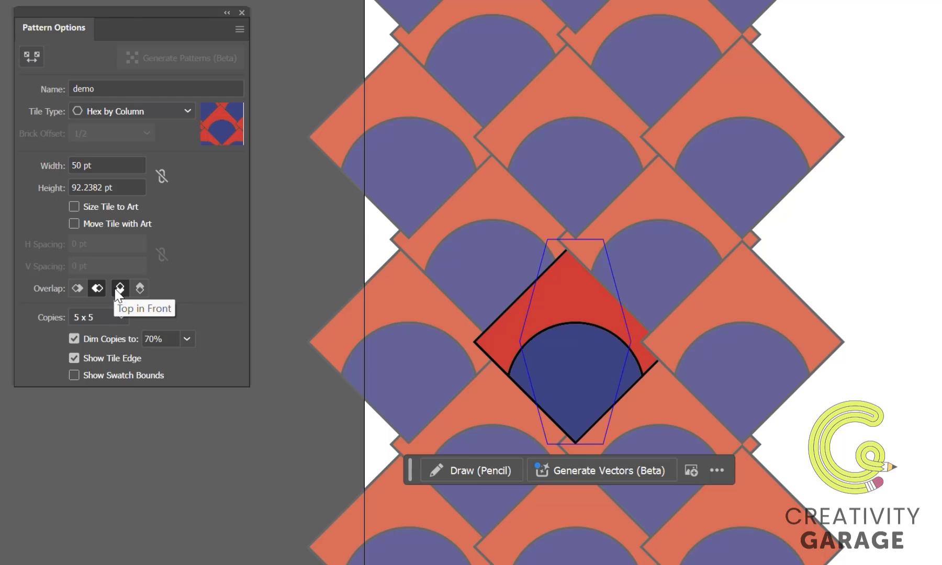
click(139, 288)
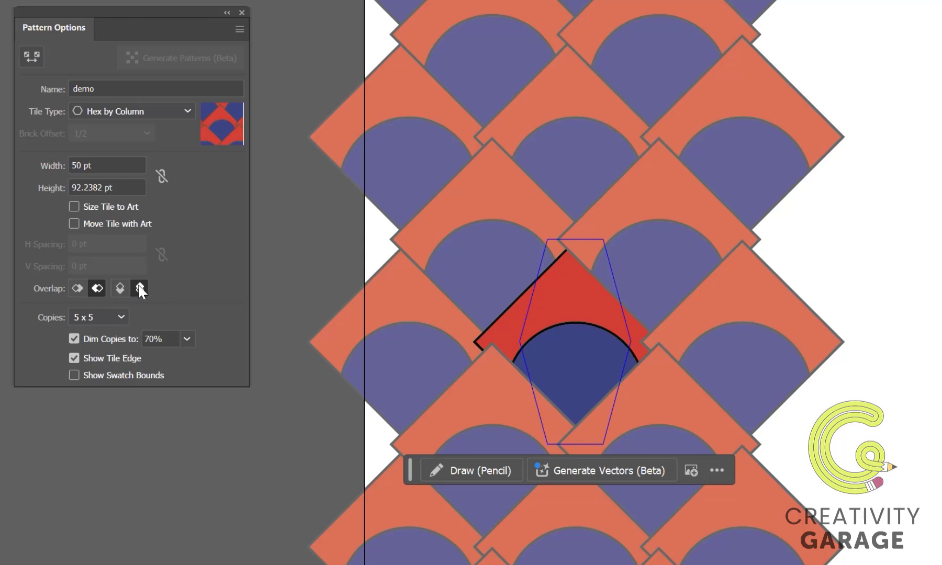
- Size the pattern tile to the art and set the preview copies to 9 x 9
click(74, 207)
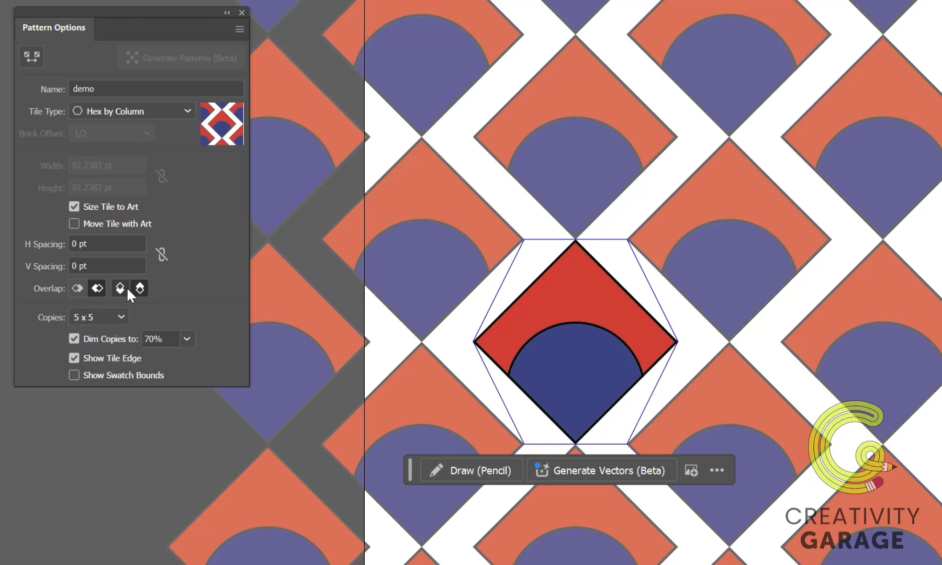
click(120, 318)
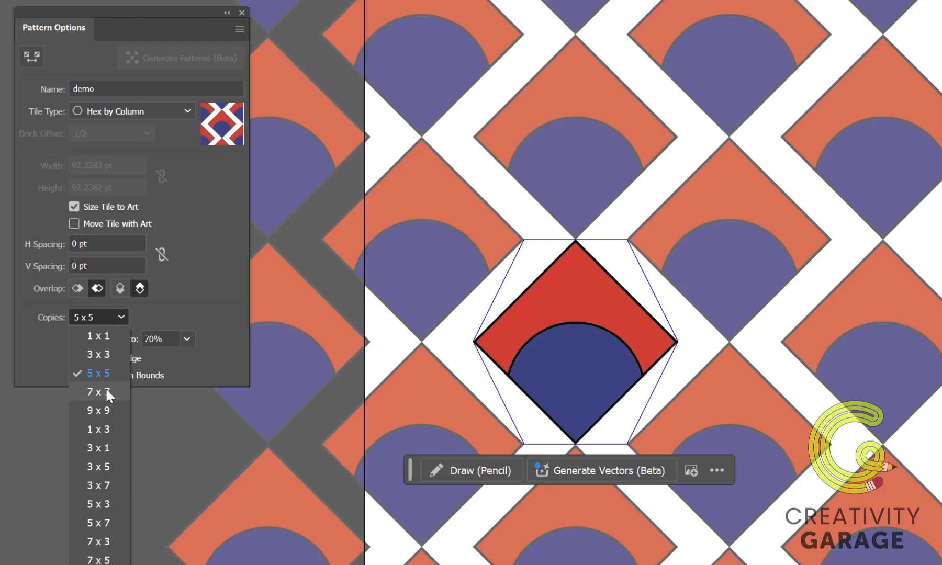
click(106, 409)
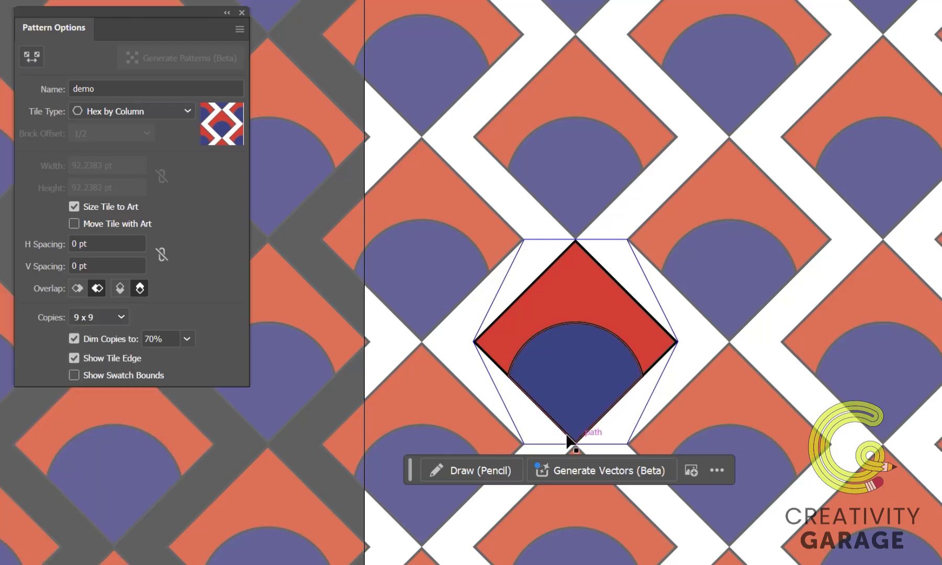
scroll(552, 428, down, 2)
scroll(552, 425, down, 1)
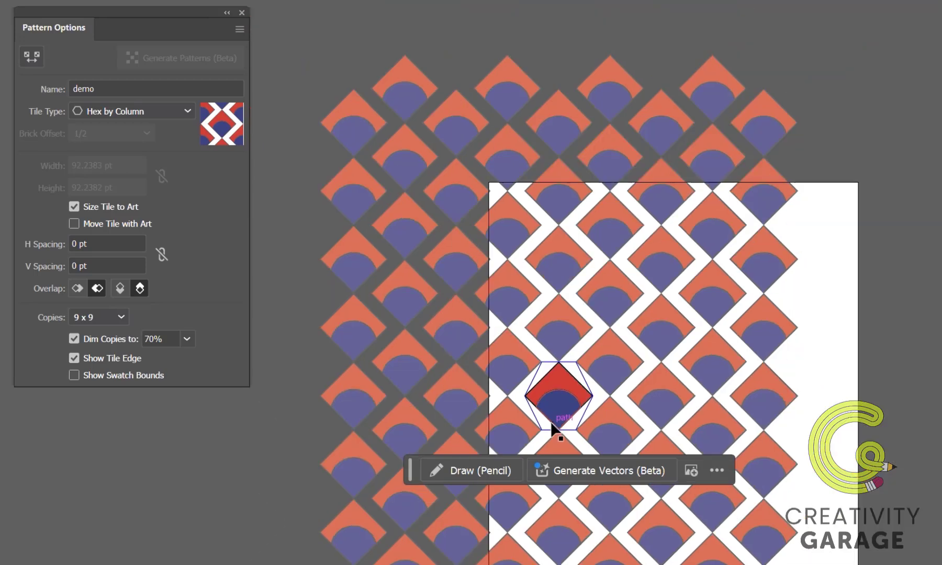
scroll(550, 420, up, 1)
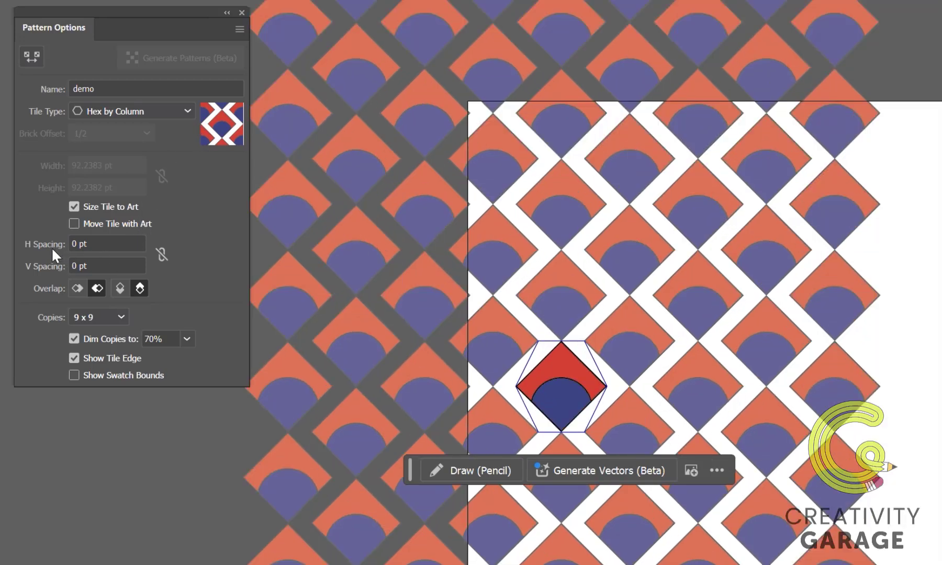
- Lower the pattern tile's vertical spacing to -38 pt so the rows overlap
click(87, 265)
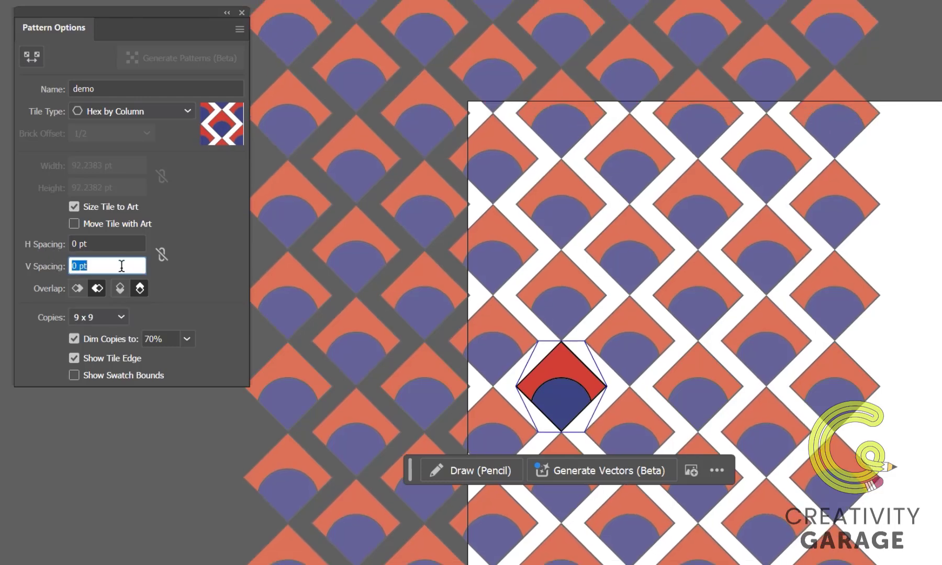
key(Down)
key(Down)
key(Down)
key(Down)
key(Down)
key(Down)
key(Down)
key(Down)
key(Down)
key(Down)
key(Down)
key(Down)
key(Down)
key(Down)
key(Down)
key(Down)
key(Down)
key(Down)
key(Down)
key(Down)
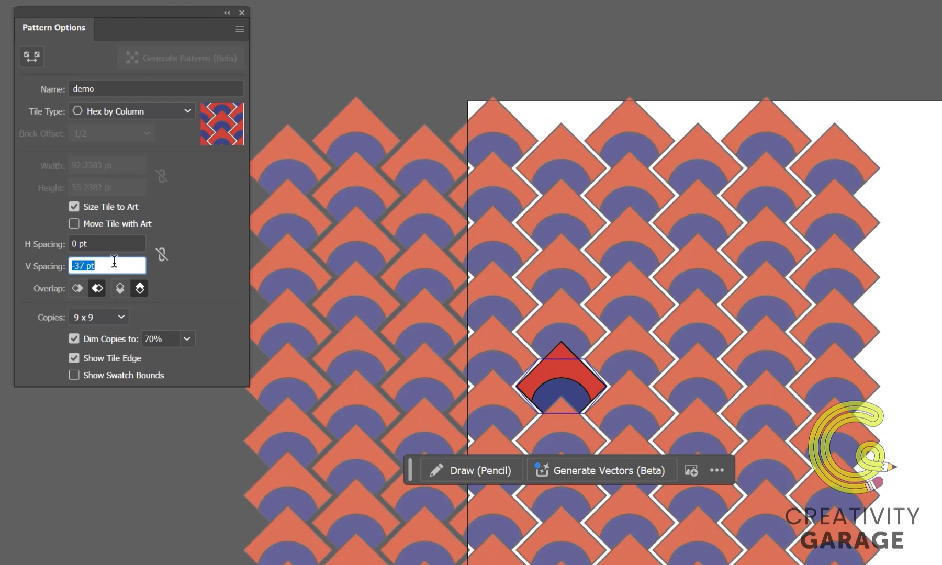
key(Down)
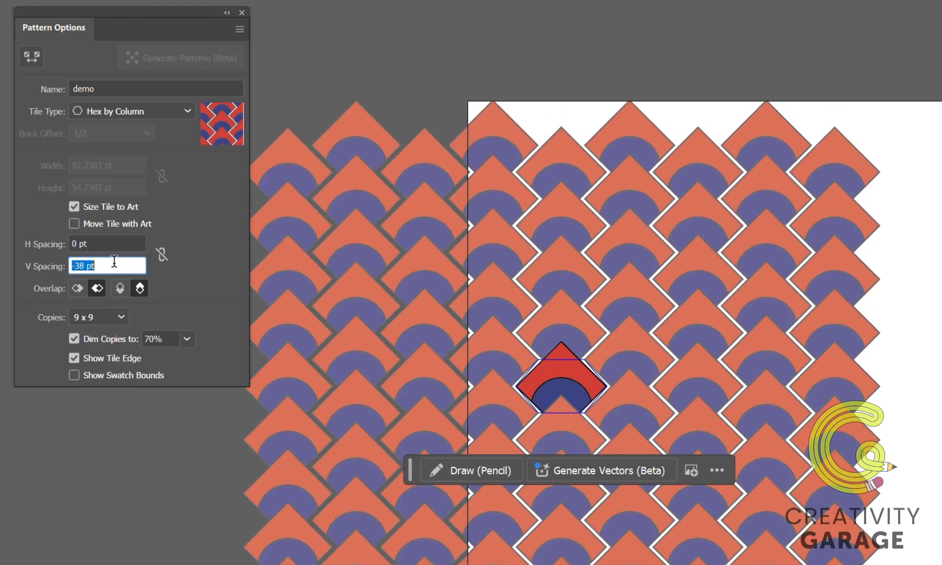
- Try dimming the pattern copies to 100% and 10%, and settle on 40%
click(188, 339)
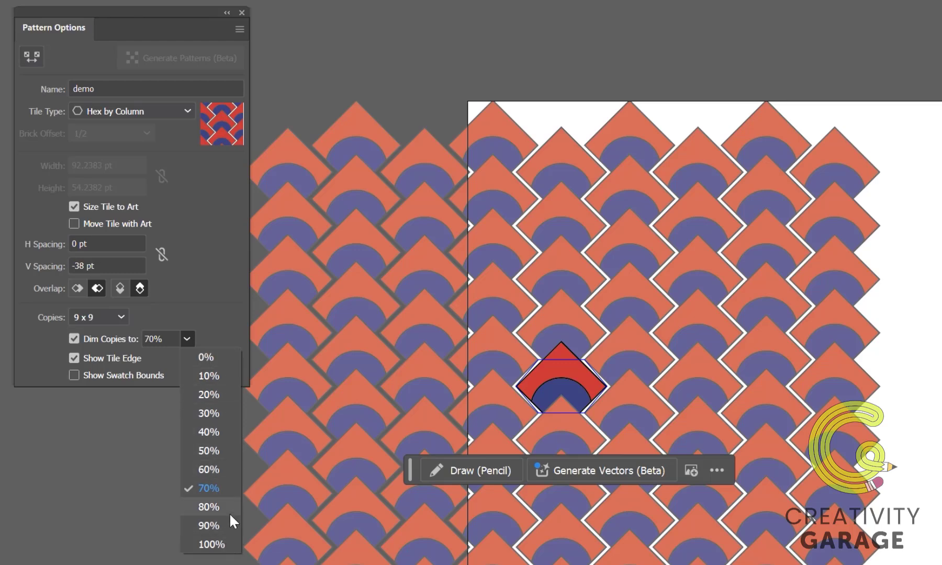
click(218, 542)
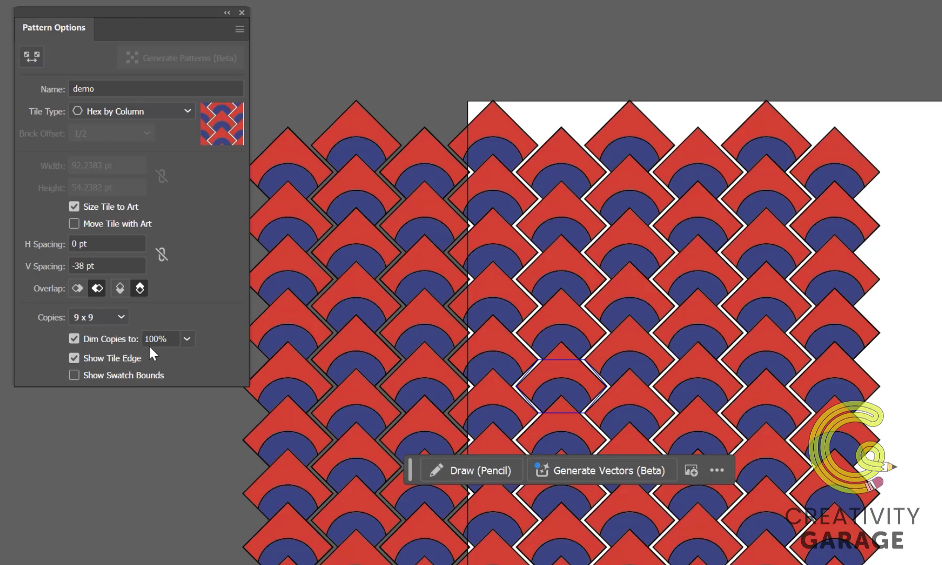
click(186, 340)
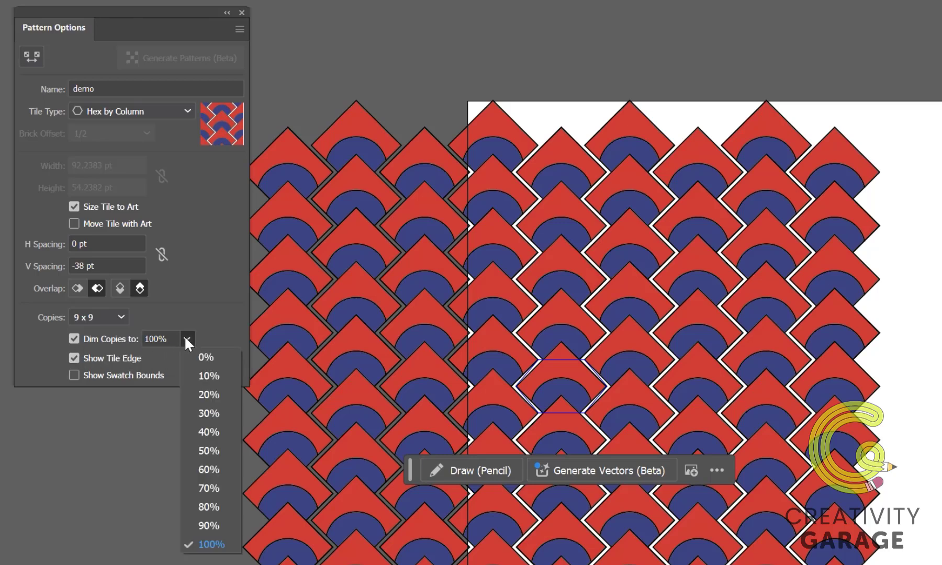
click(207, 377)
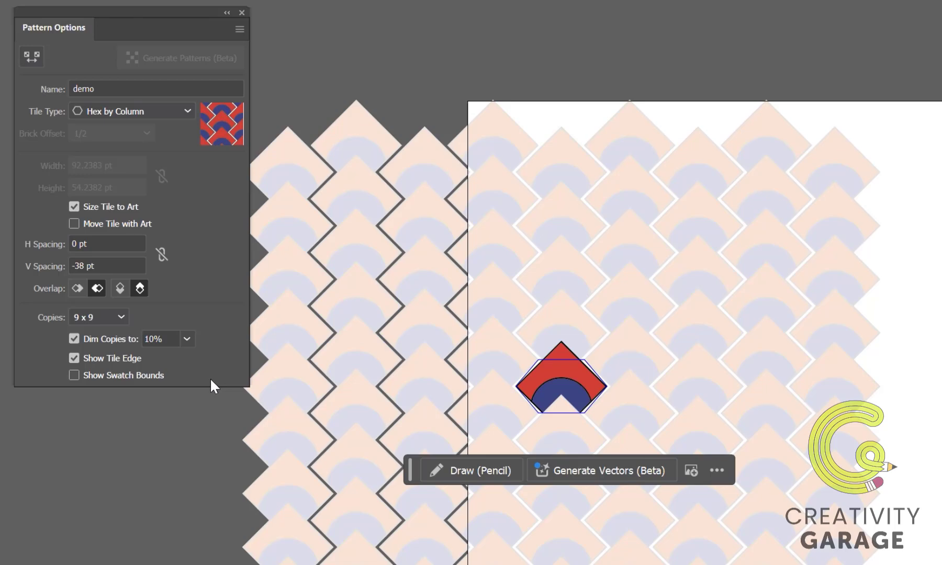
click(186, 337)
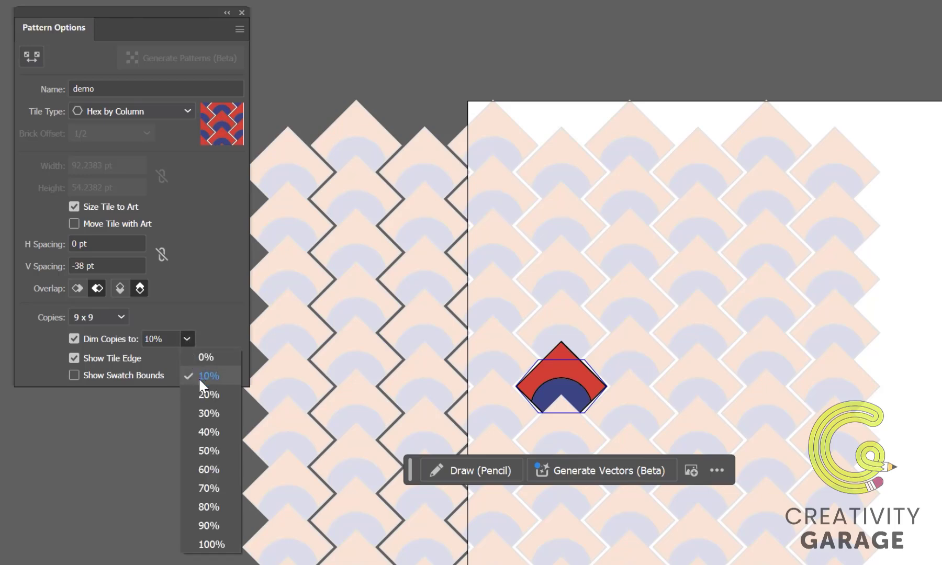
click(209, 435)
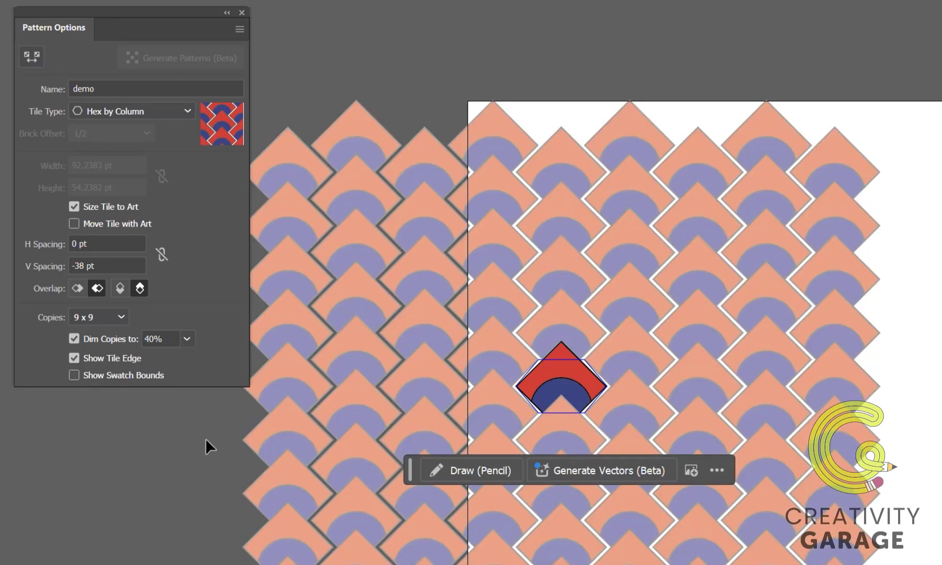
- Toggle the display of the tile edge and swatch bounds, and leave both hidden
click(73, 358)
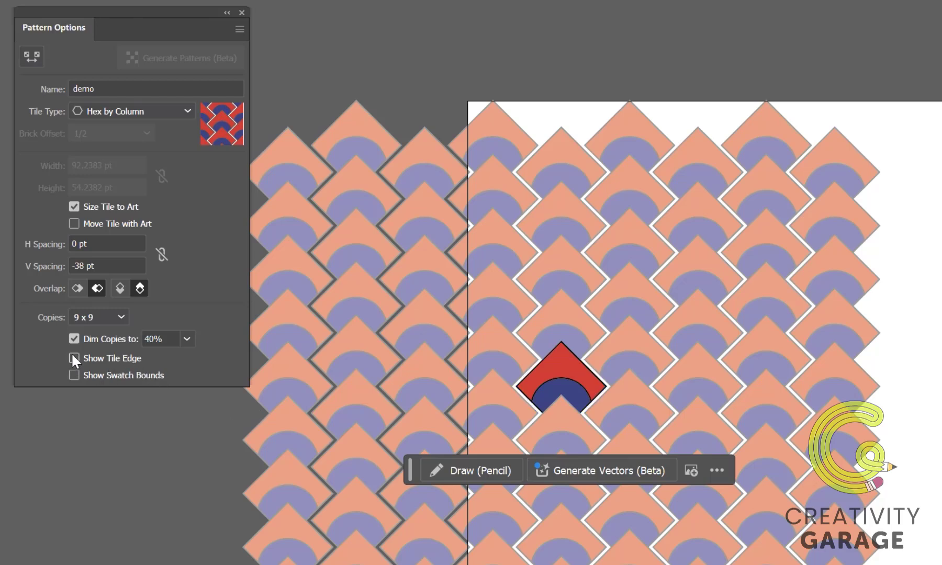
click(73, 357)
click(73, 358)
click(73, 356)
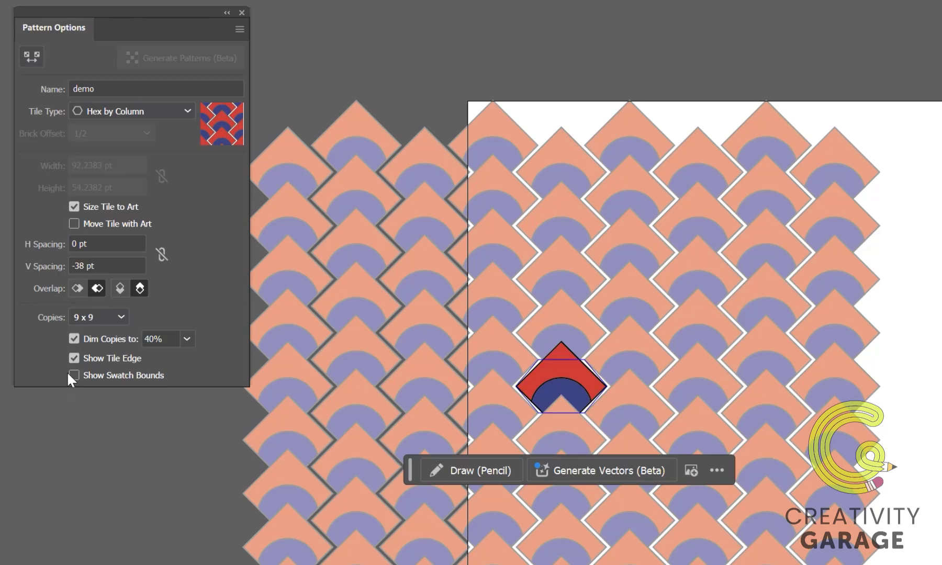
click(73, 375)
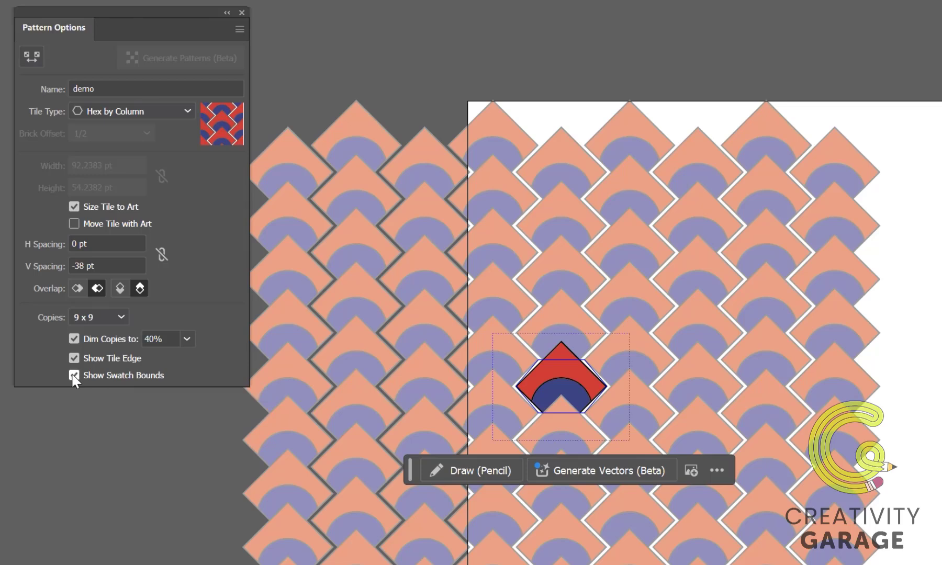
click(74, 358)
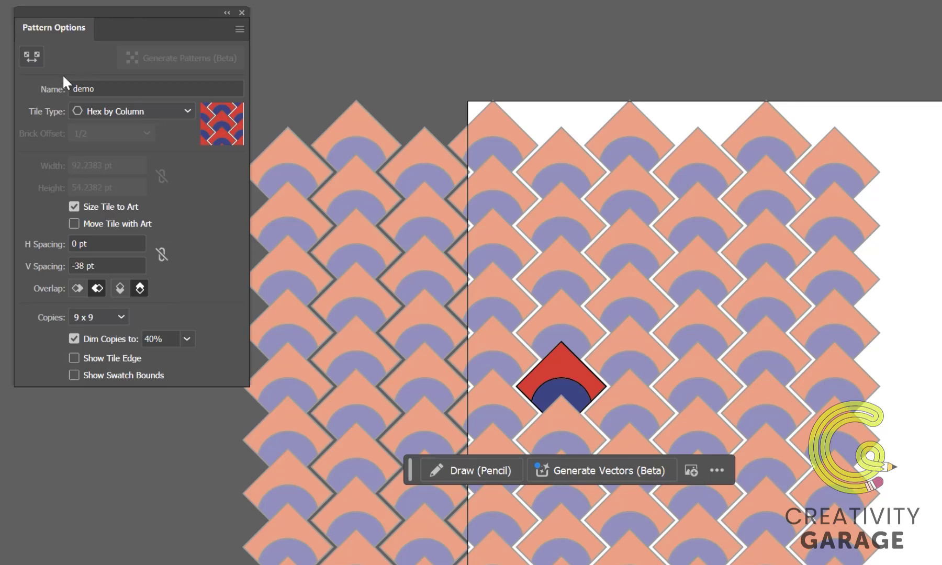
- Shrink the hexagonal tile to about 80 x 45 pt with the Pattern Tile Tool and finish editing the pattern
click(33, 56)
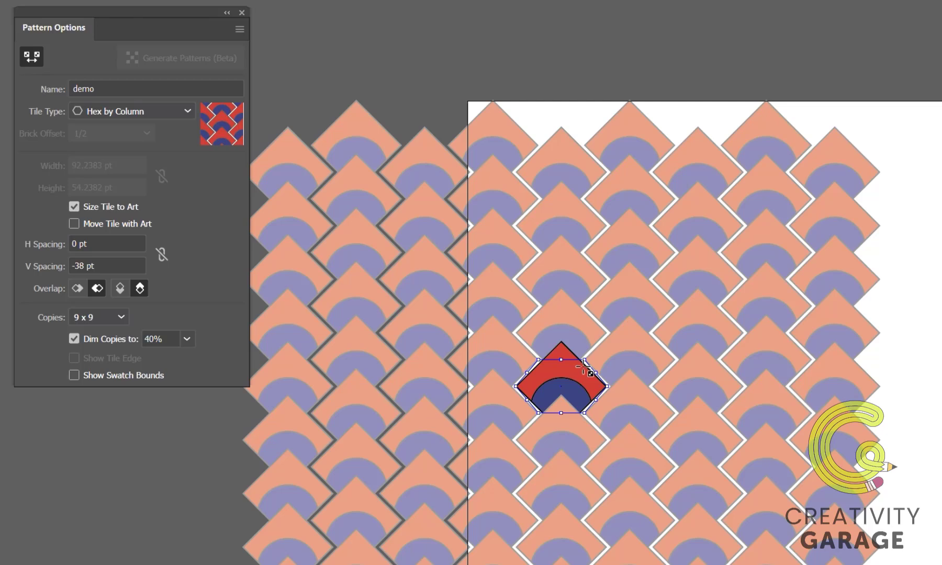
drag(584, 357, 591, 386)
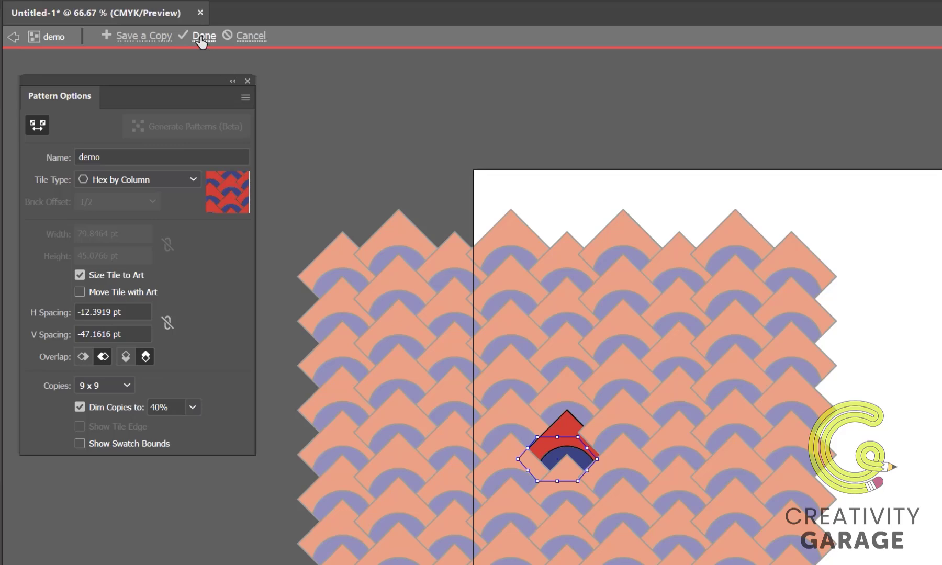
click(202, 36)
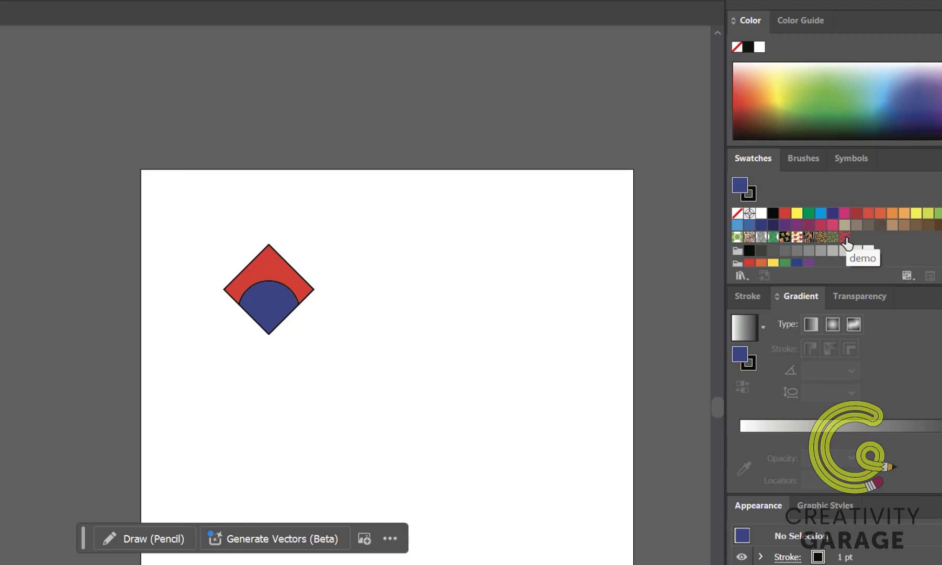
- Delete the original red and blue diamond artwork from the artboard
click(292, 310)
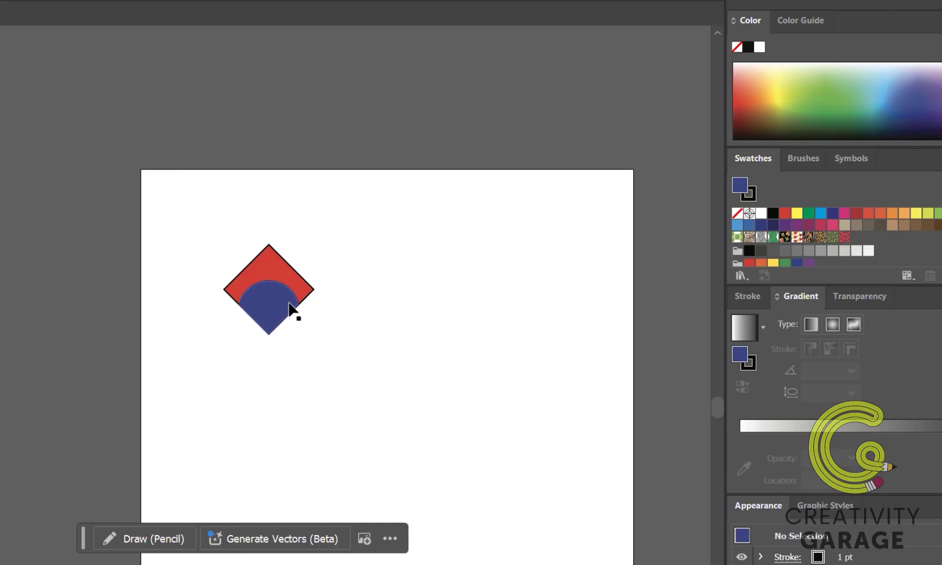
drag(379, 225, 177, 400)
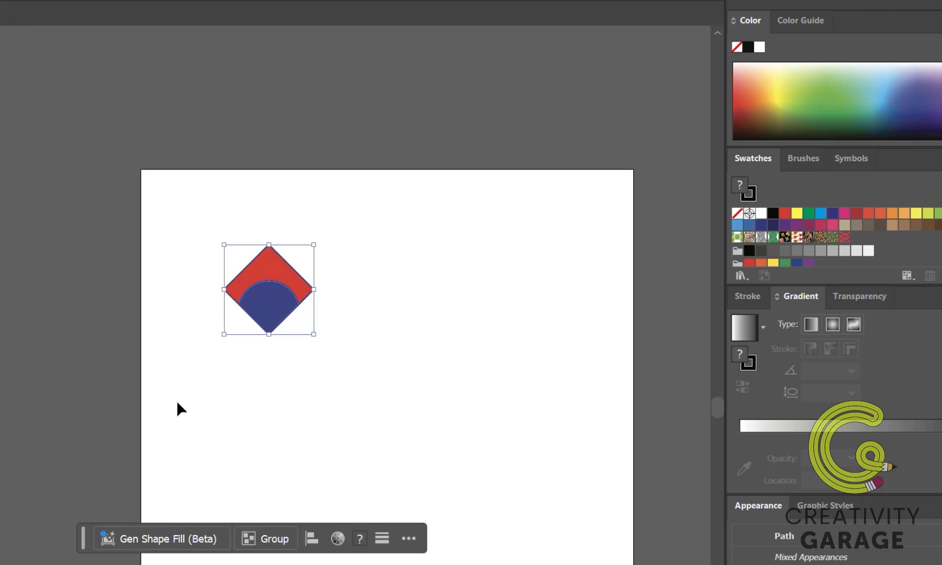
key(Delete)
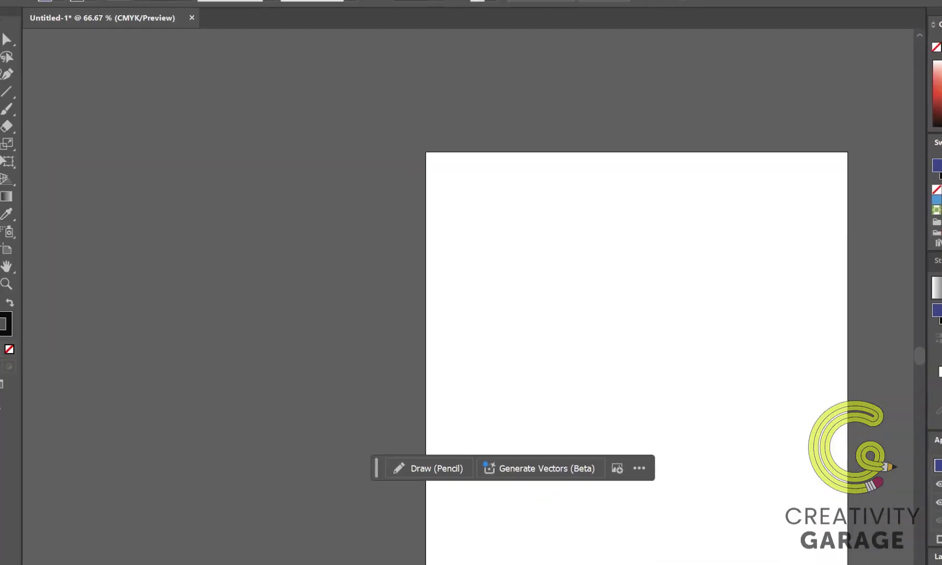
- Draw a circle with the Ellipse tool and move it to the upper middle of the artboard
right_click(15, 109)
click(105, 144)
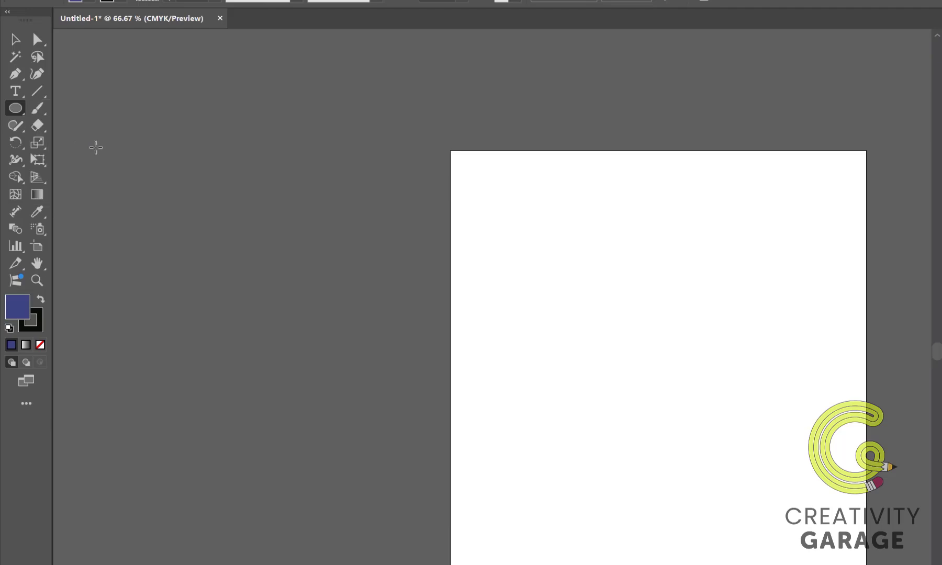
mouse_move(622, 369)
mouse_down()
mouse_move(710, 475)
mouse_move(824, 564)
mouse_up()
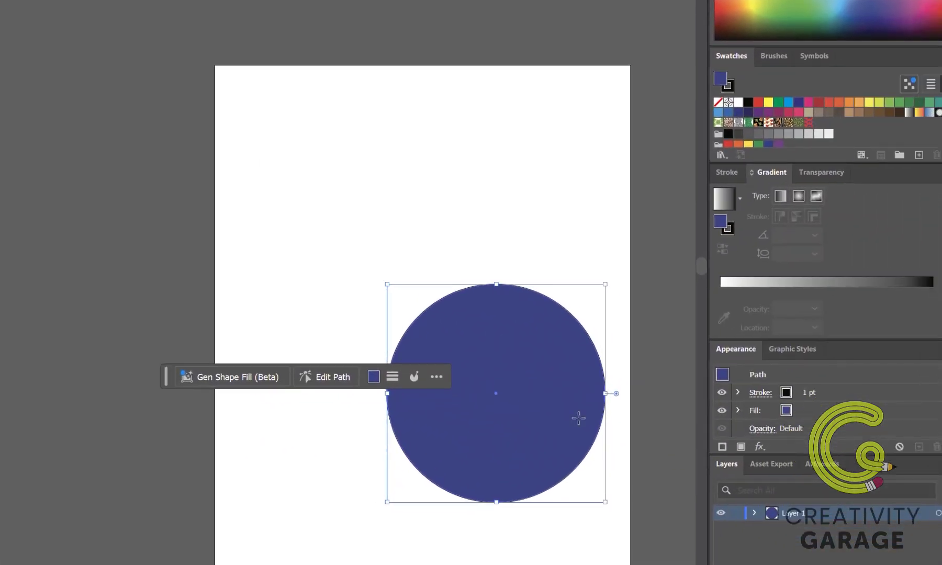
drag(494, 394, 392, 273)
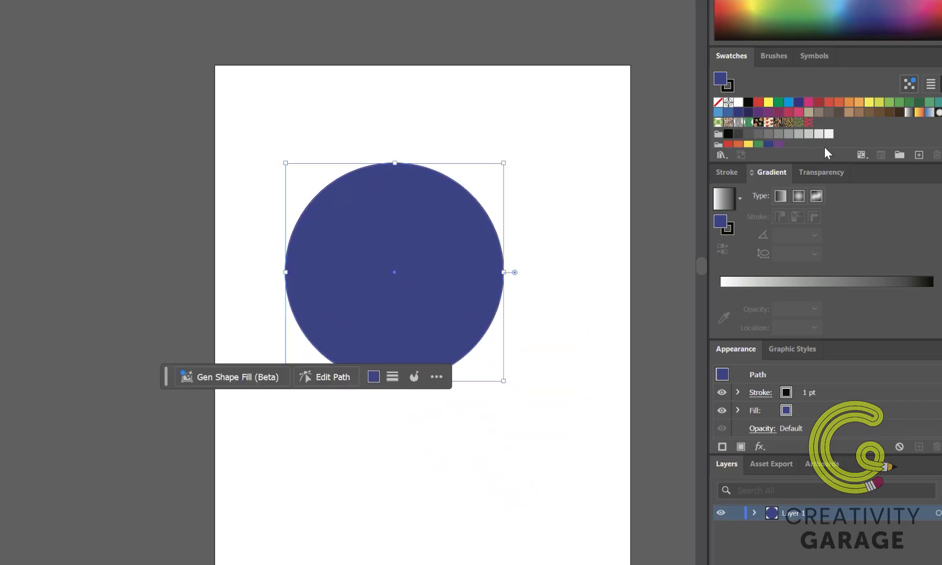
- Fill the circle with the demo pattern swatch and enlarge it to about 396 pt across
click(809, 122)
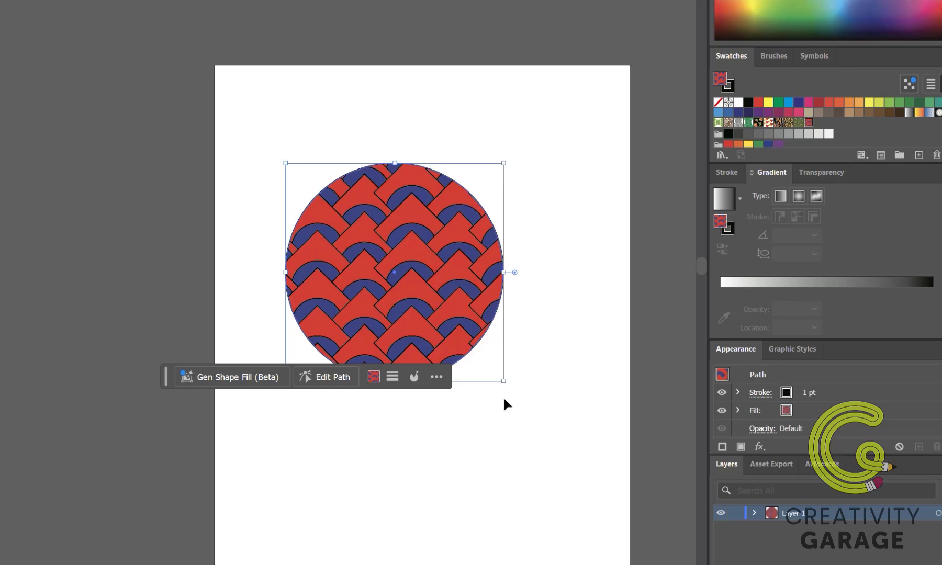
drag(504, 381, 615, 493)
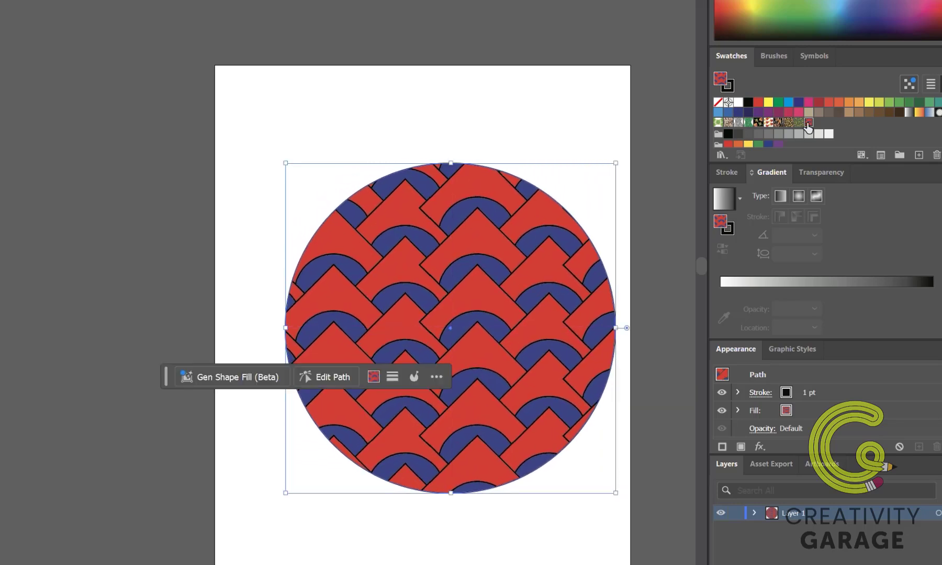
- Edit the demo swatch, trying 3 x 3 copies before returning to 9 x 9, and apply the Brick by Column tile type
click(809, 123)
double_click(809, 122)
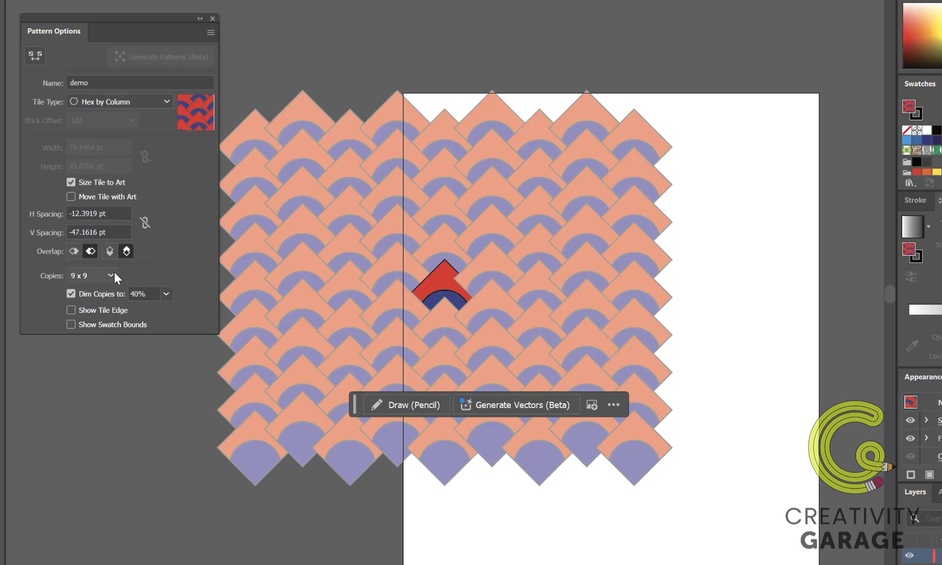
click(112, 275)
click(100, 306)
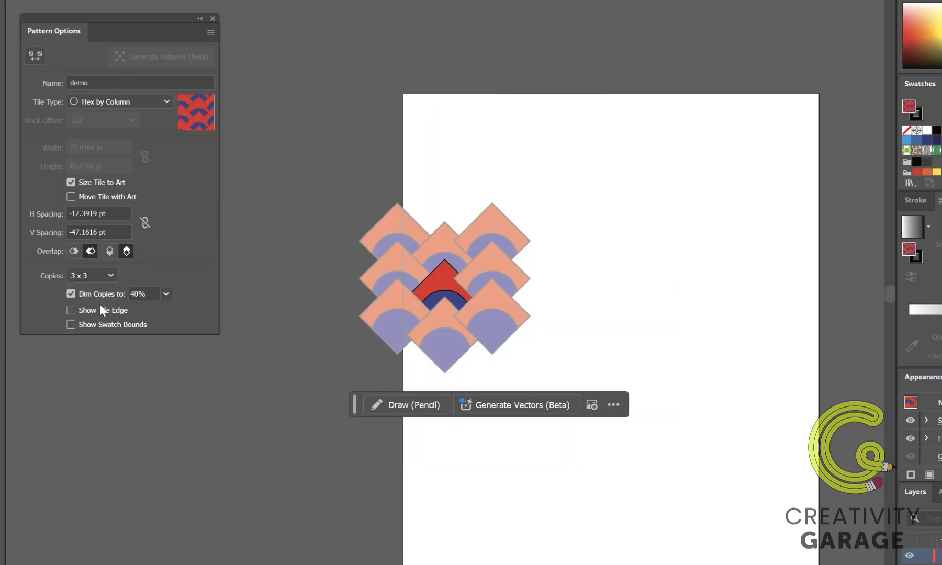
click(100, 276)
click(86, 352)
click(120, 102)
click(93, 146)
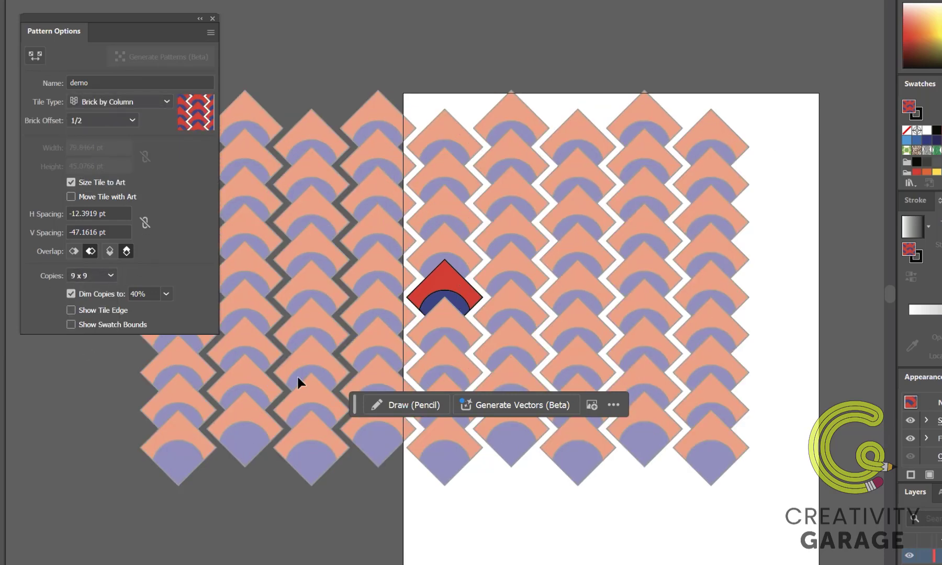
key(Escape)
- Move the patterned circle toward the artboard's upper-left corner and leave it selected
drag(722, 360, 670, 289)
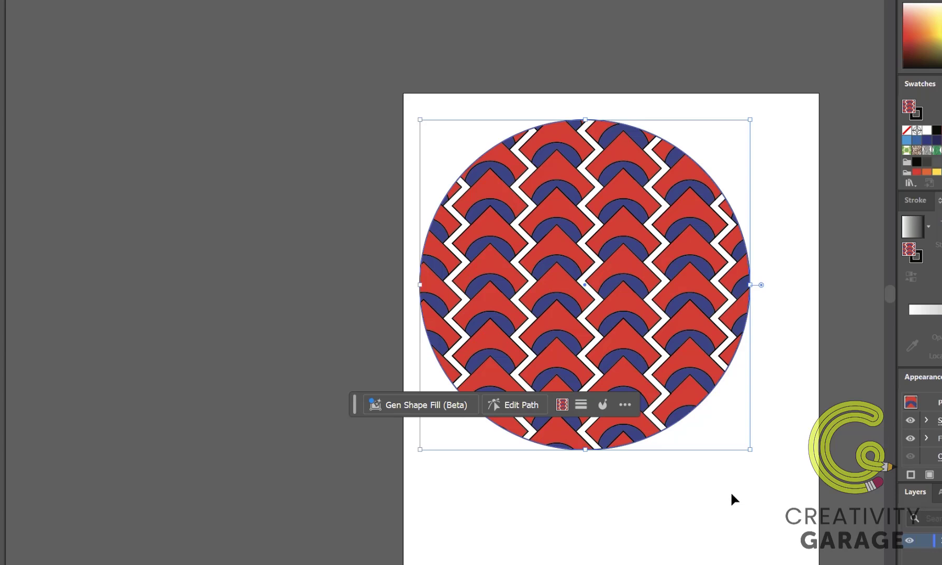
click(716, 481)
click(683, 280)
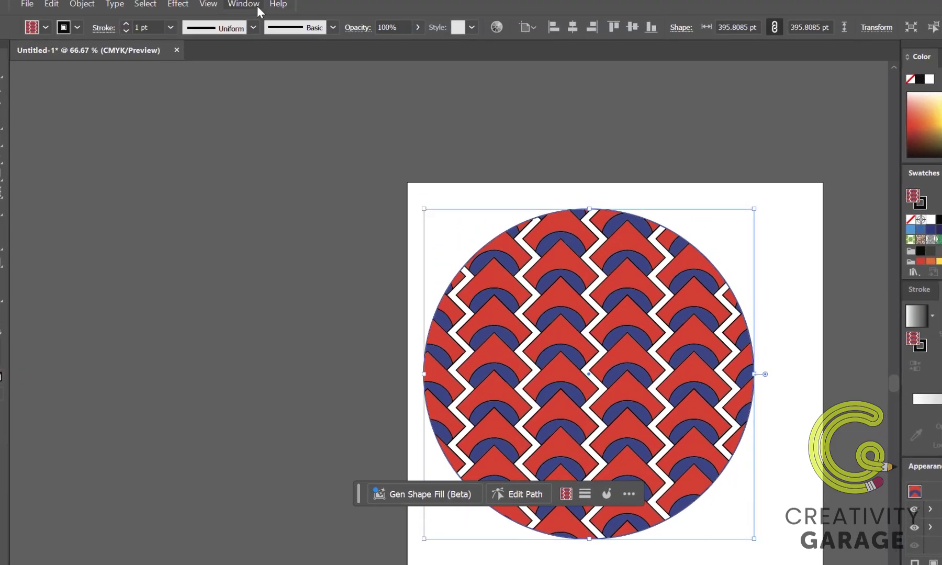
- Fill the selected circle using Generate Patterns (Beta) with the prompt "blue flowers", agreeing to the generative AI user guidelines
click(254, 10)
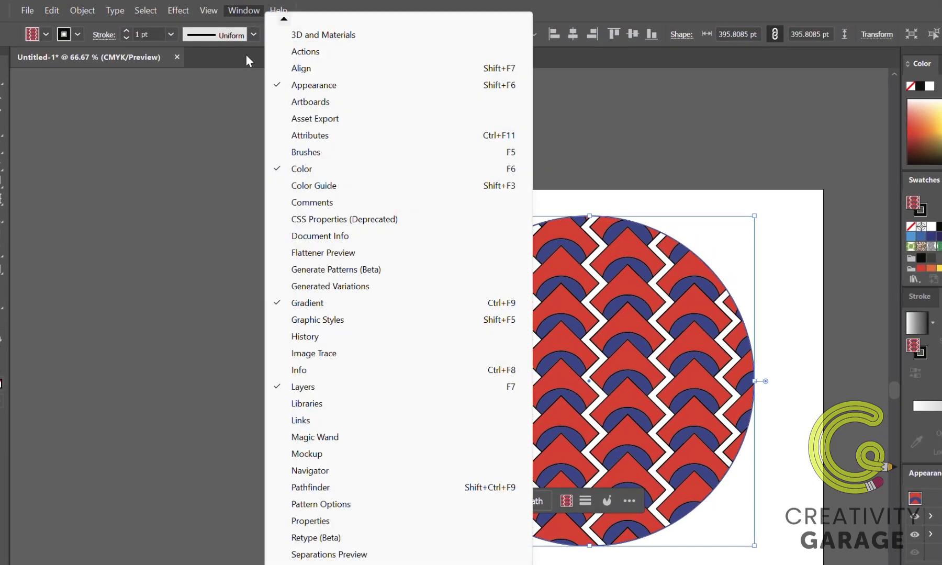
click(350, 504)
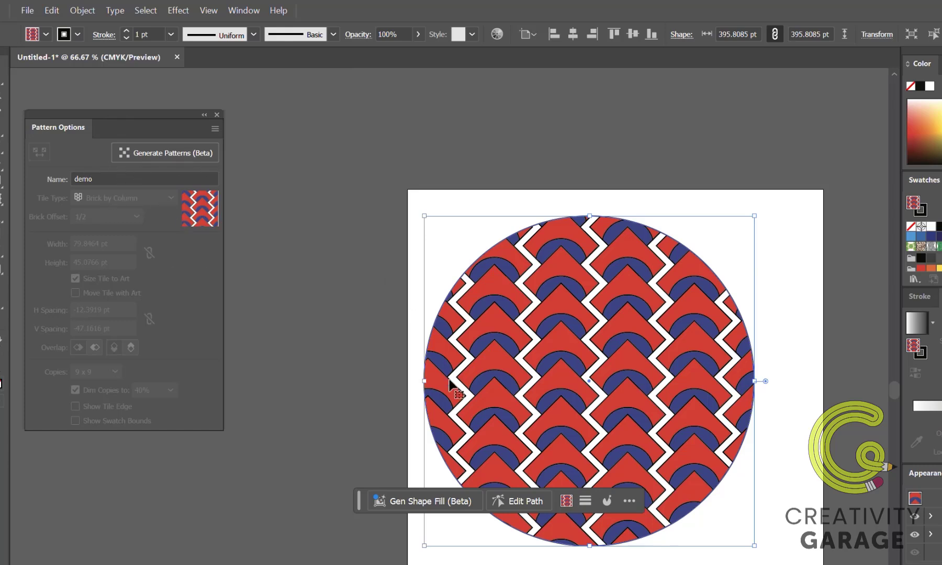
click(162, 155)
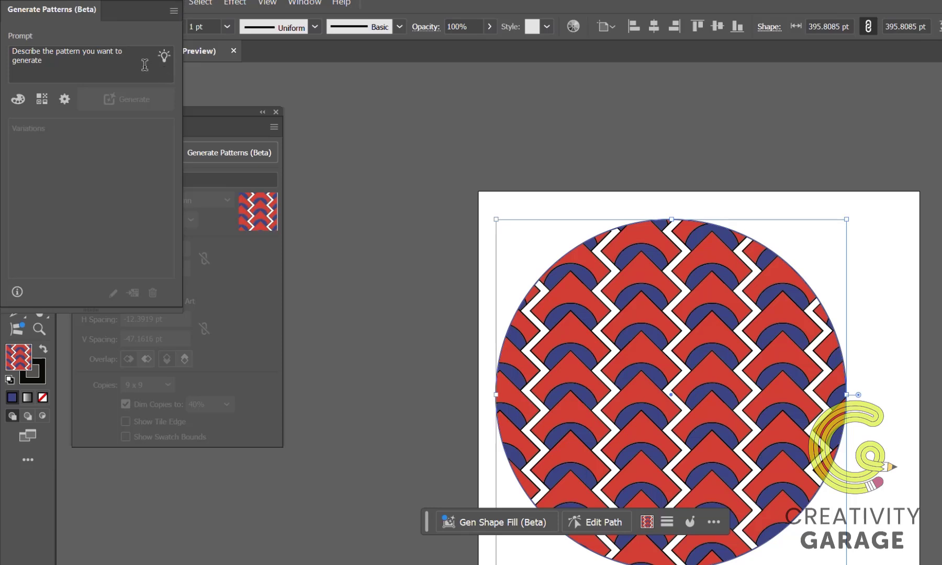
click(120, 73)
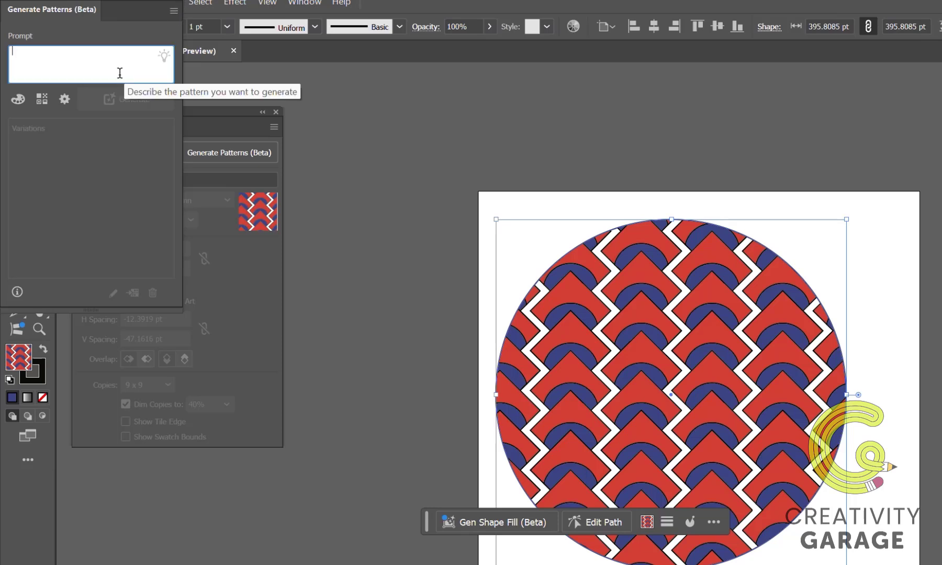
text(blu)
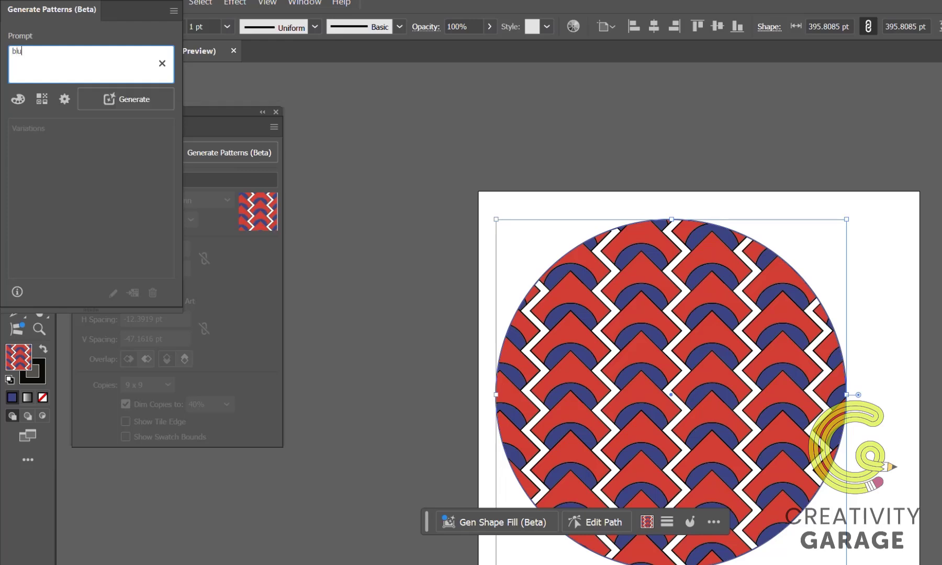
text(e flowers)
click(136, 101)
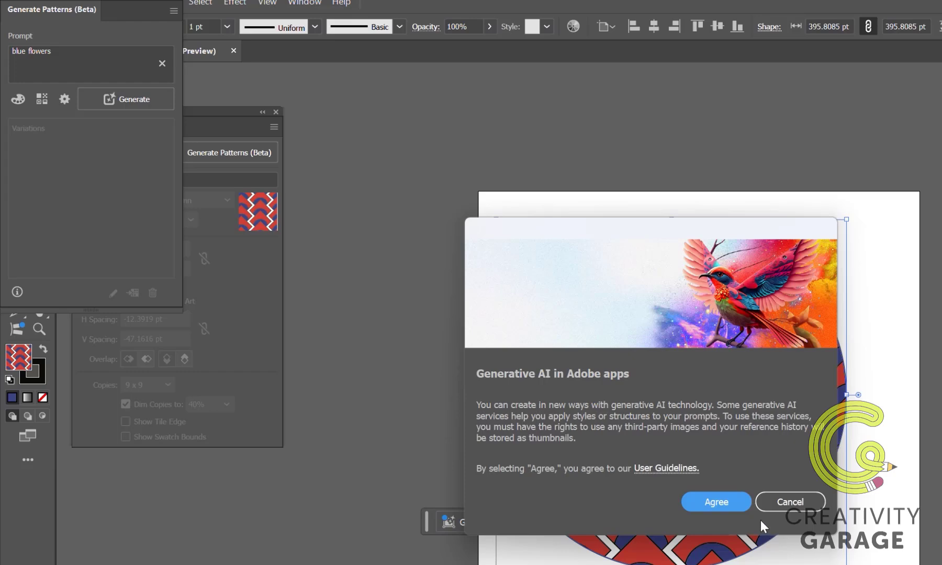
click(734, 506)
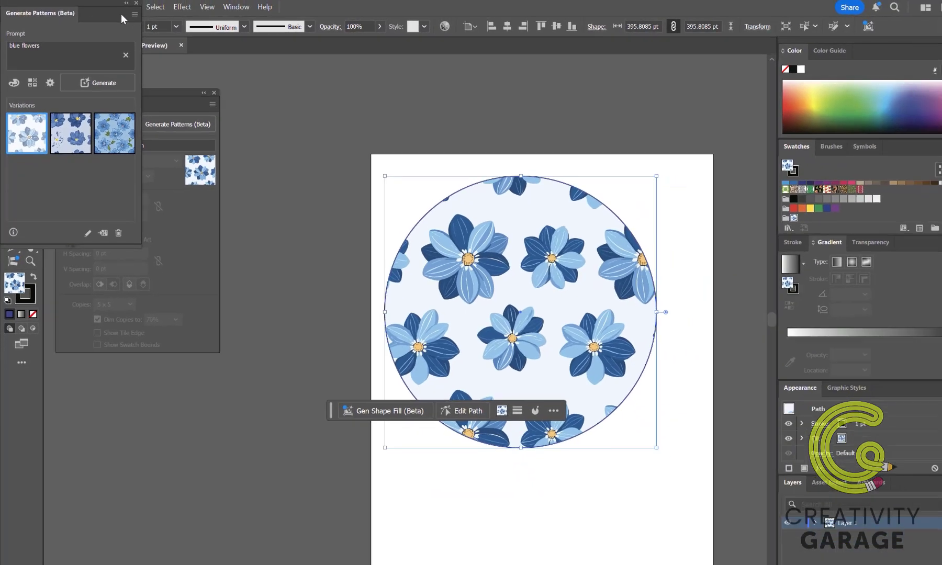
drag(121, 13, 113, 51)
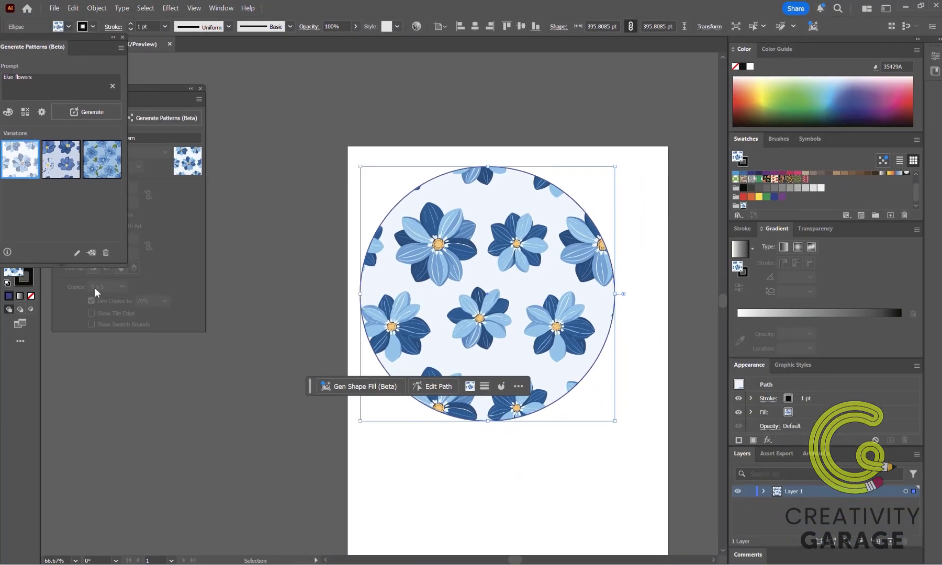